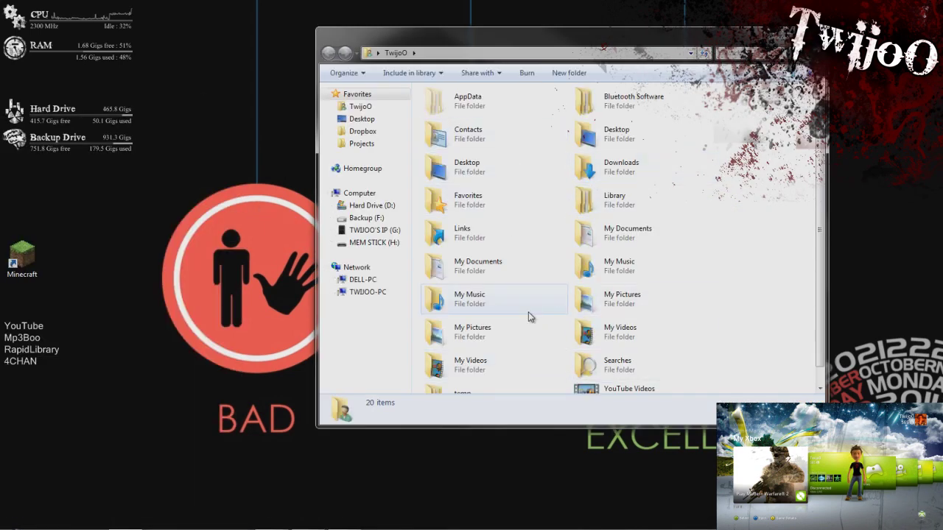
# Open the My Videos folder and look through the video files stored on the computer
pyautogui.doubleClick(654, 332)
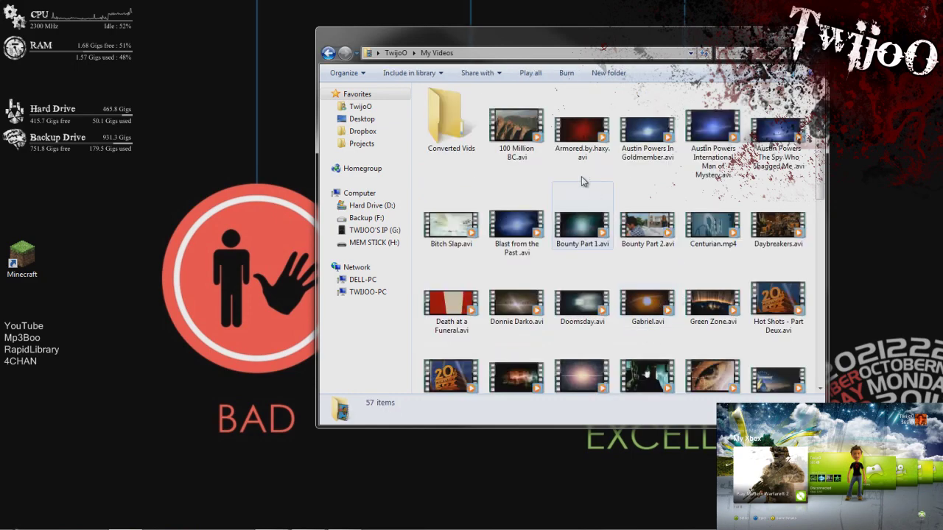
pyautogui.moveTo(820, 166); pyautogui.dragTo(818, 103)
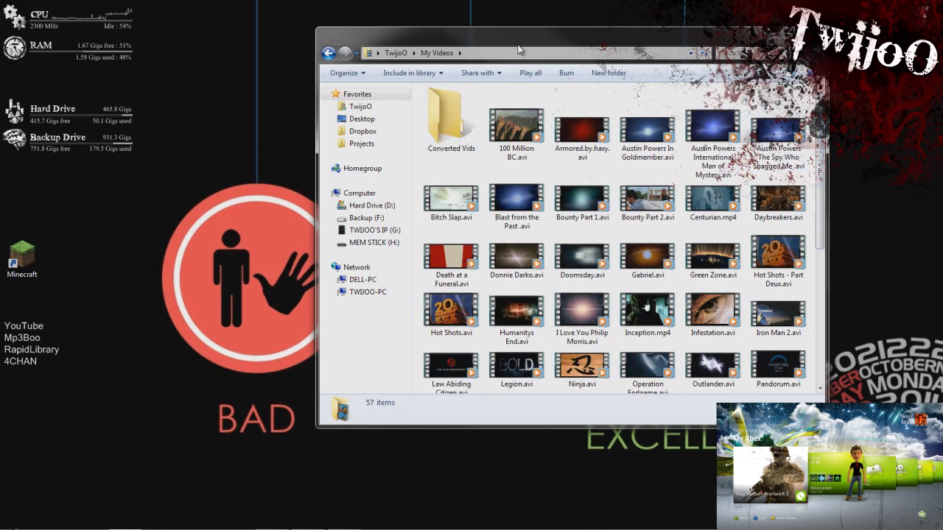
pyautogui.moveTo(471, 42); pyautogui.dragTo(438, 48)
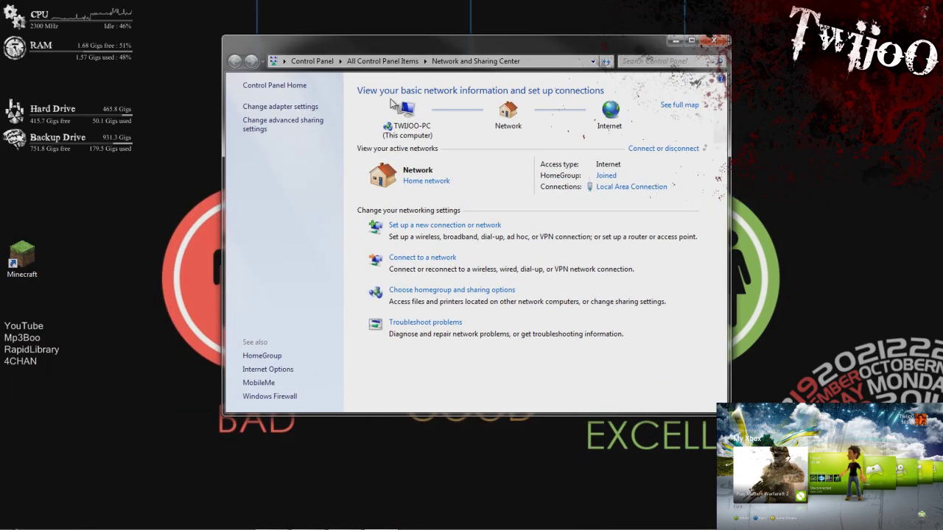
# Open the media streaming options from the advanced sharing settings of the home network profile
pyautogui.click(300, 129)
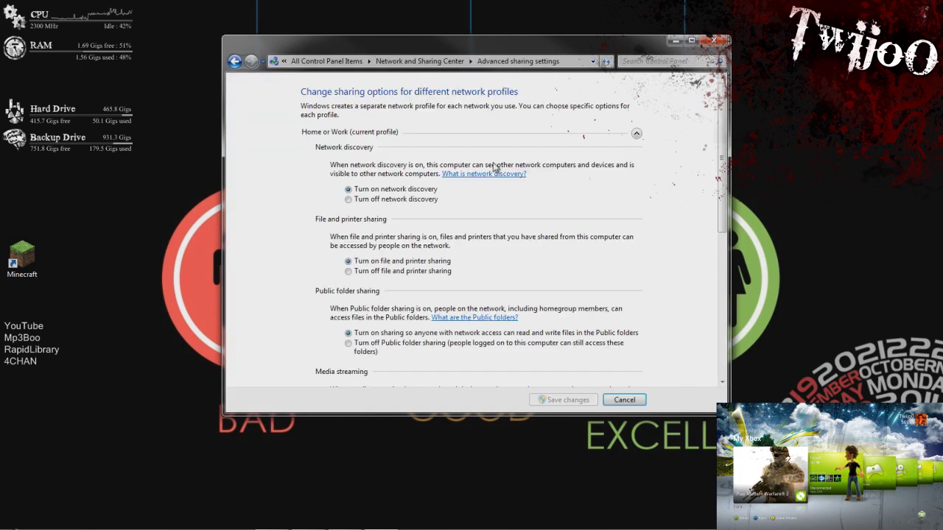
pyautogui.moveTo(722, 170); pyautogui.dragTo(737, 199)
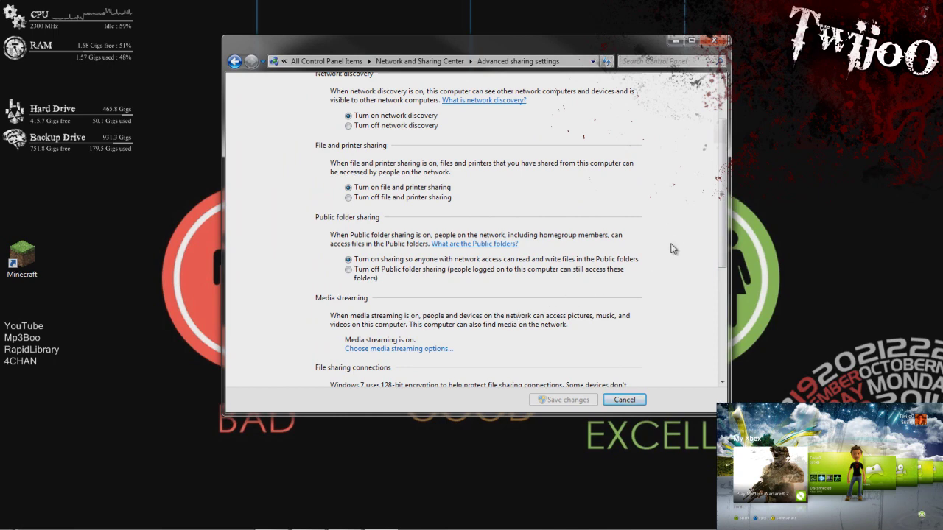
pyautogui.scroll(-6, 713, 229)
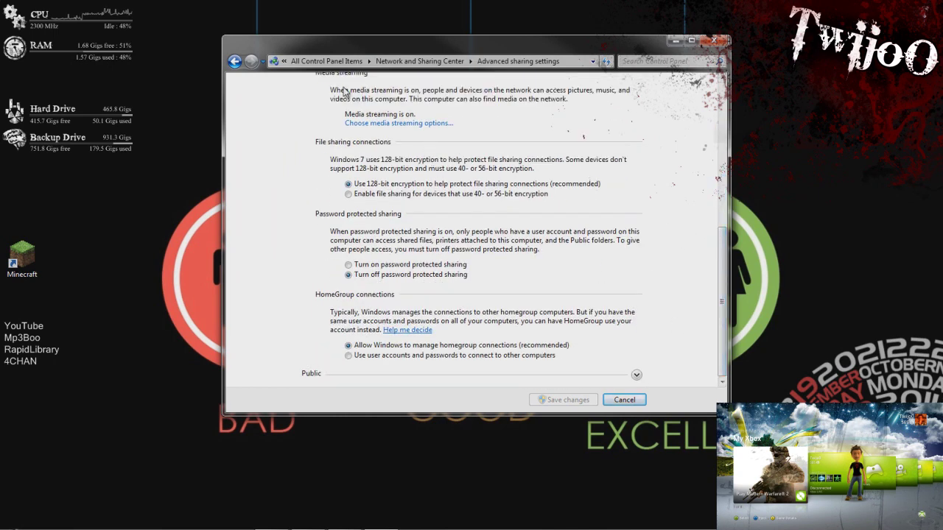
pyautogui.click(372, 124)
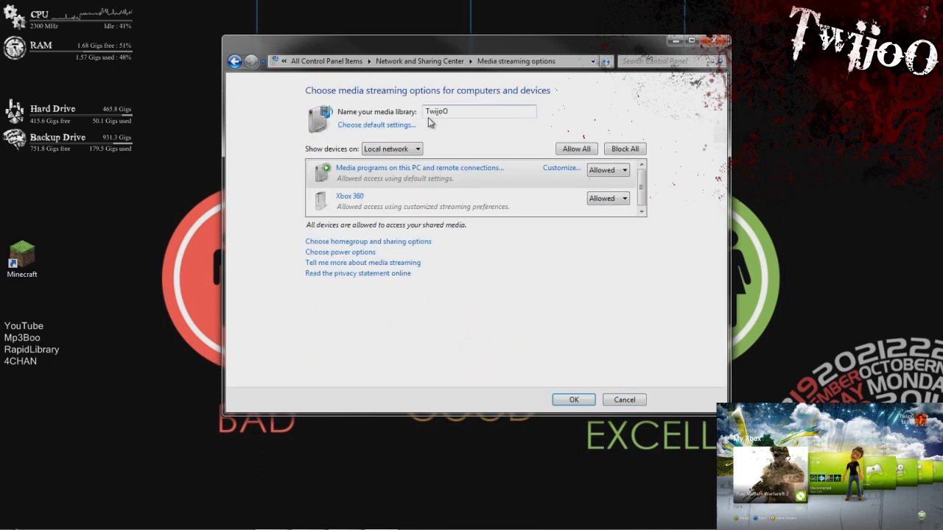
# Set the Xbox 360's media streaming access to Allowed
pyautogui.hotkey('shift', 'Left')
pyautogui.hotkey('shift', 'Left')
pyautogui.hotkey('shift', 'Left')
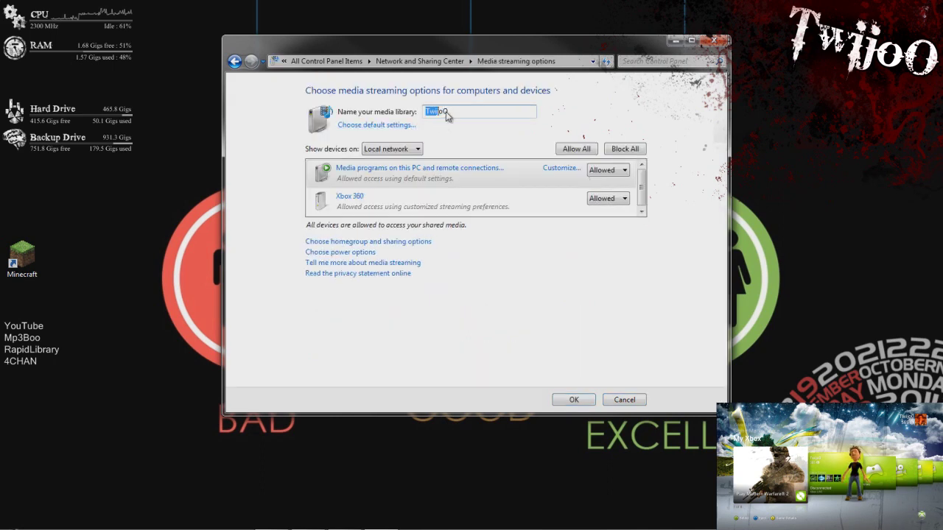
pyautogui.click(412, 200)
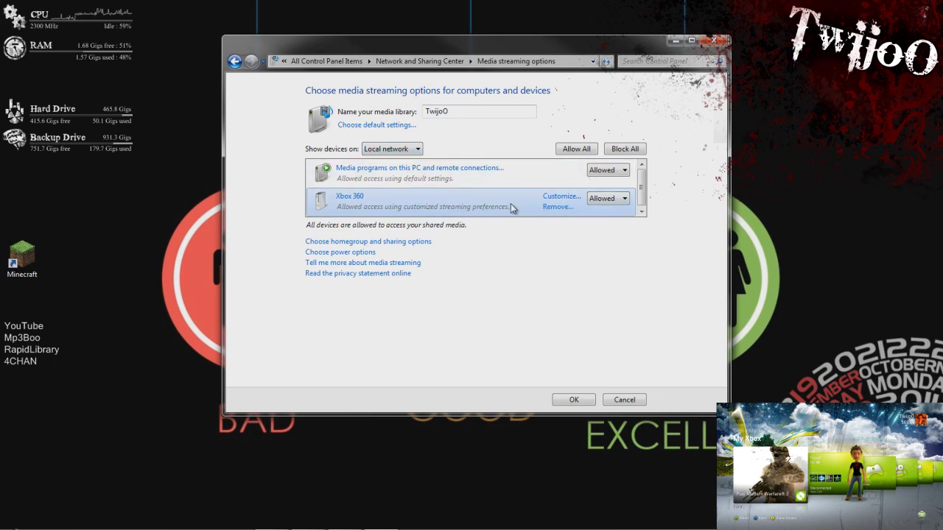
pyautogui.click(557, 207)
pyautogui.click(592, 246)
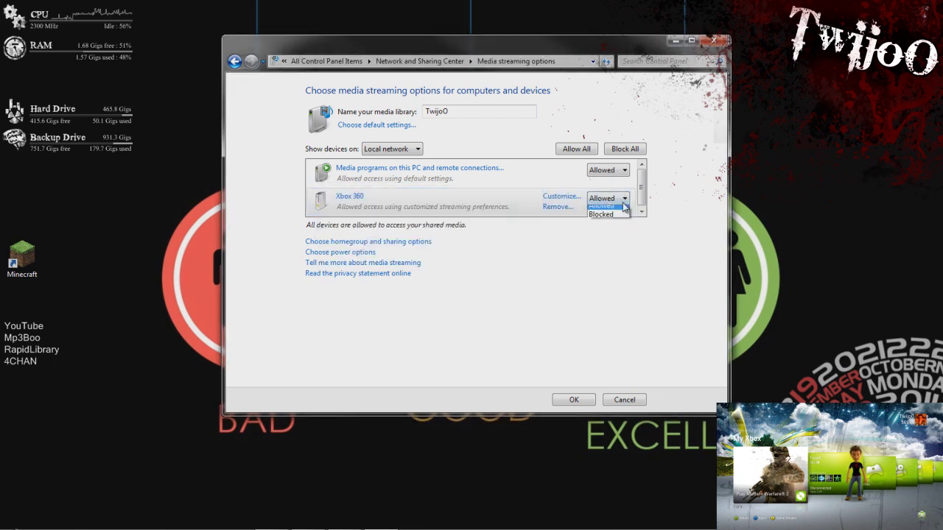
pyautogui.click(623, 199)
pyautogui.click(621, 211)
# Allow all computers and media devices to access the shared media and save the streaming options
pyautogui.click(581, 150)
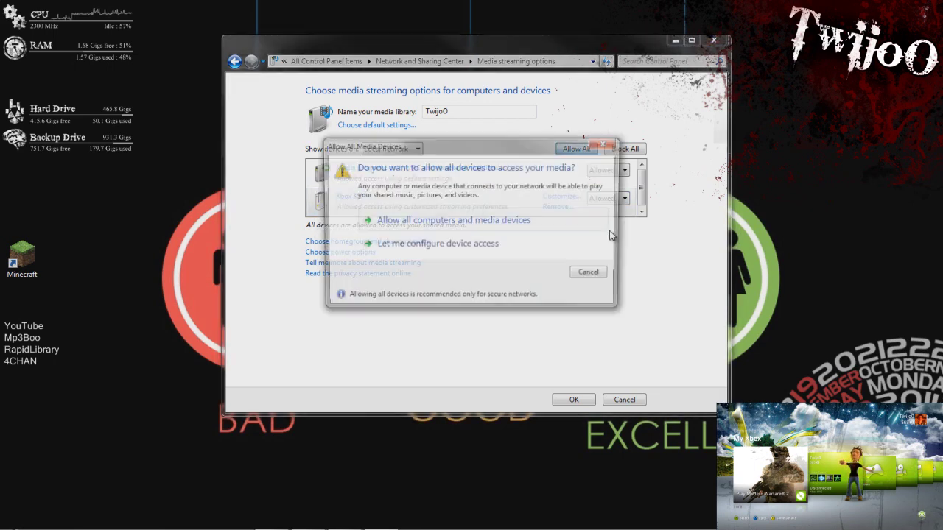
pyautogui.click(472, 229)
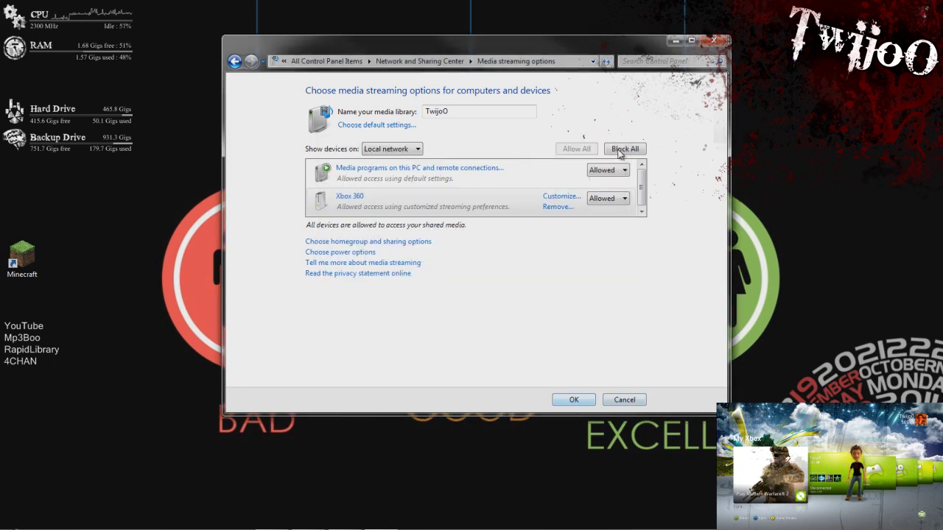
pyautogui.click(576, 400)
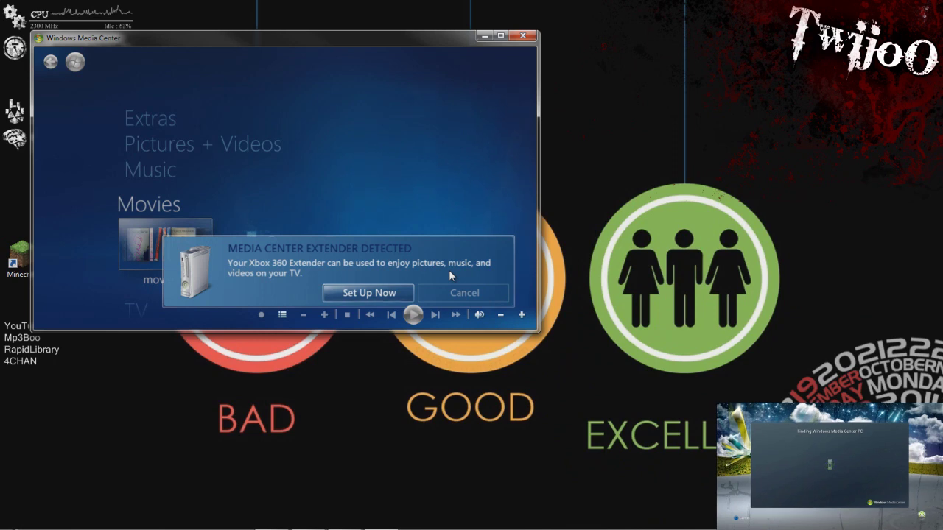
# Start setting up the detected Xbox 360 extender and accept adding the Internet TV gadget to the desktop
pyautogui.press('Right')
pyautogui.click(391, 294)
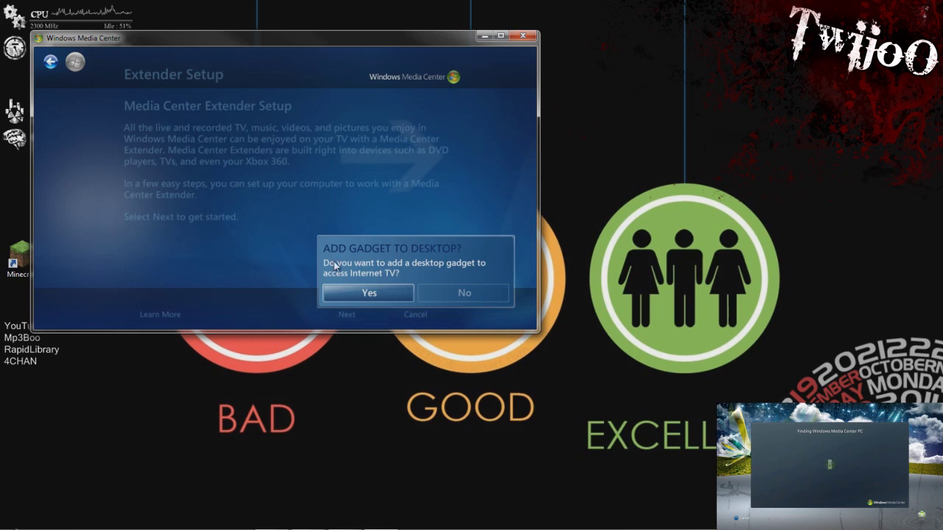
pyautogui.click(398, 297)
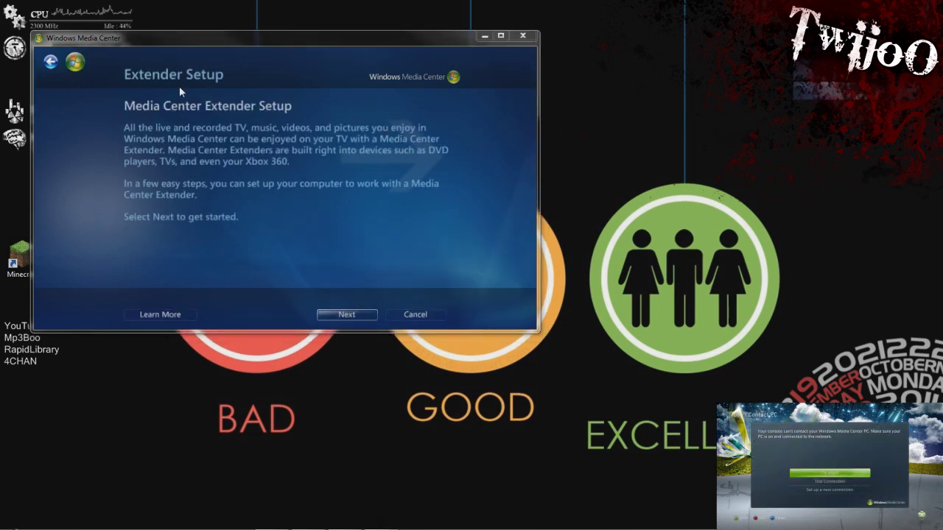
# Advance the extender setup on the PC and continue the Windows Media Center setup on the Xbox console
pyautogui.click(347, 314)
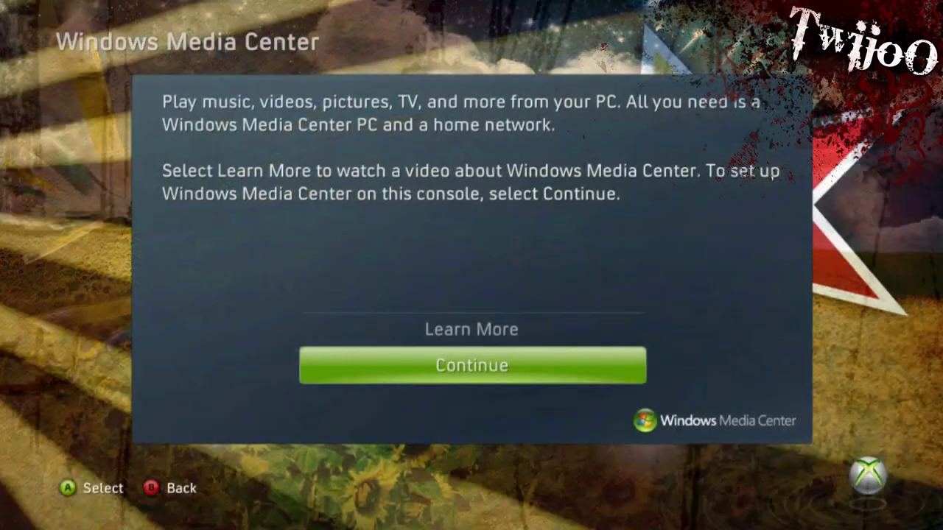
pyautogui.press('Return')
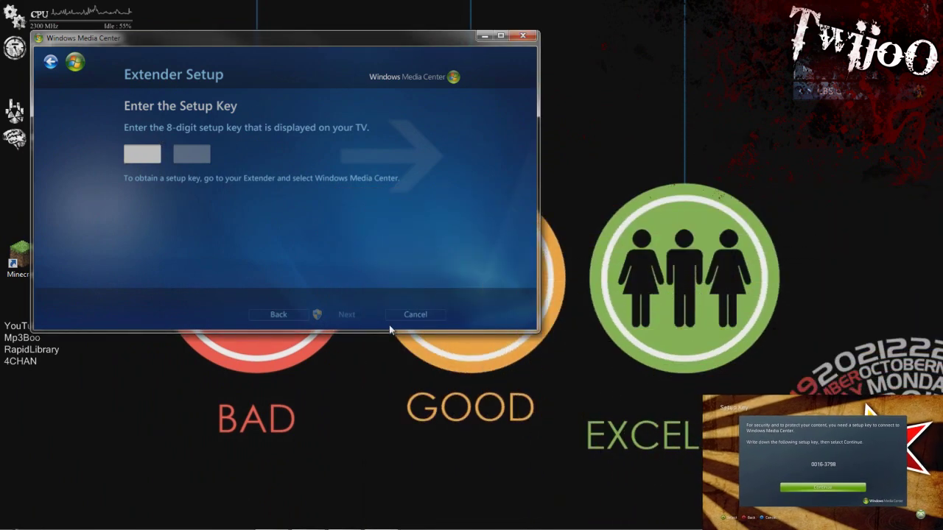
pyautogui.click(410, 315)
pyautogui.click(365, 318)
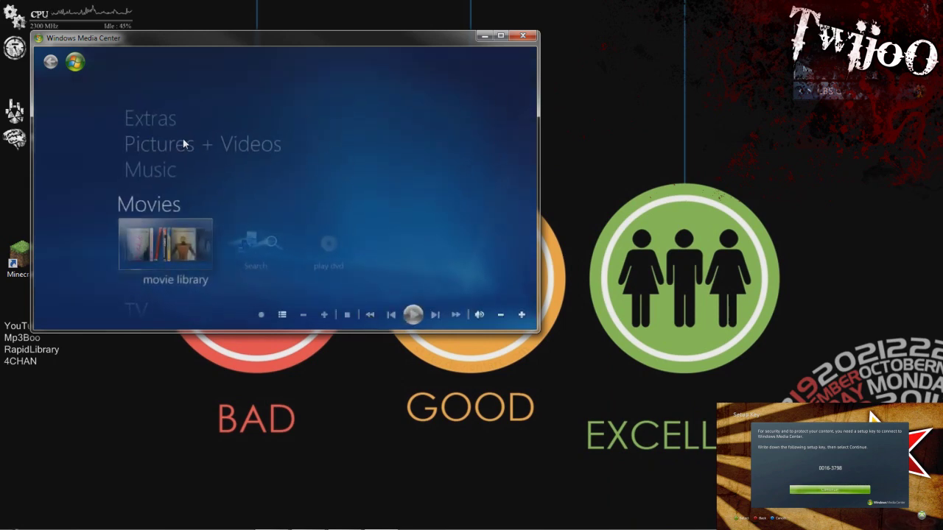
pyautogui.click(140, 124)
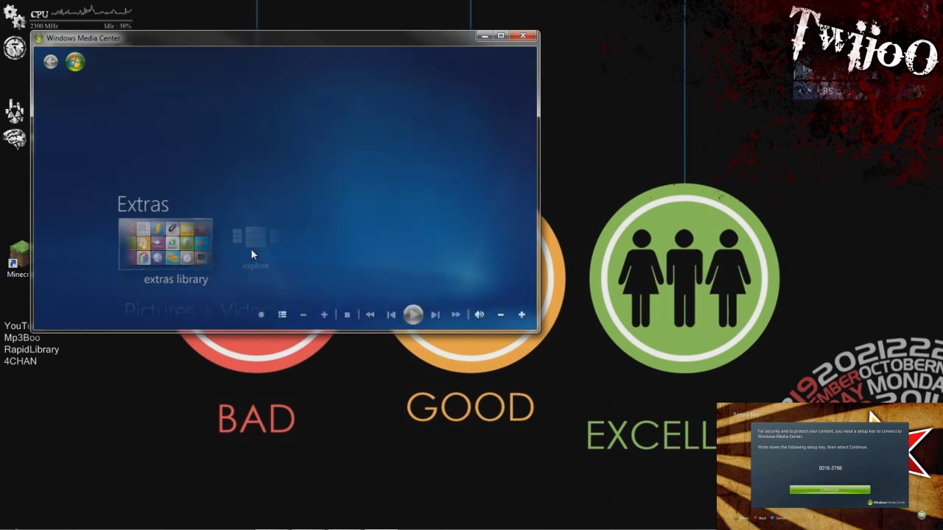
pyautogui.click(149, 212)
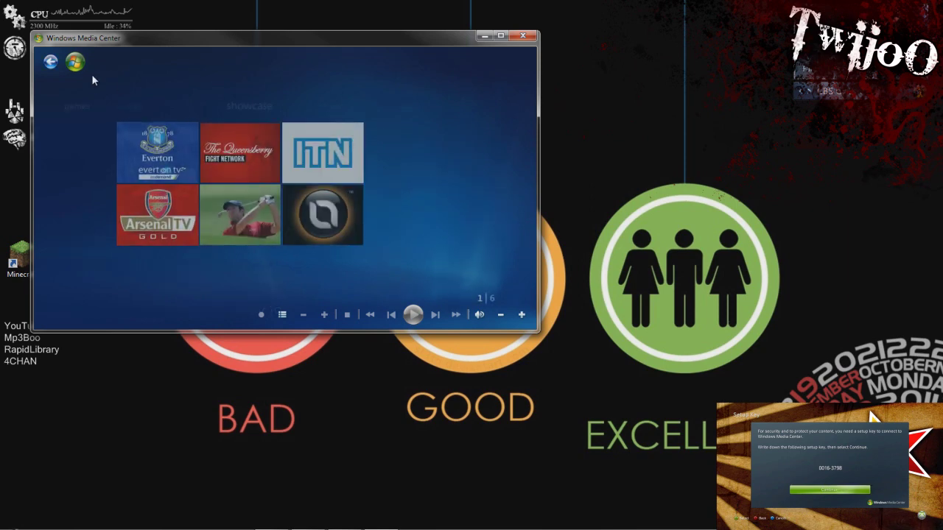
pyautogui.click(50, 62)
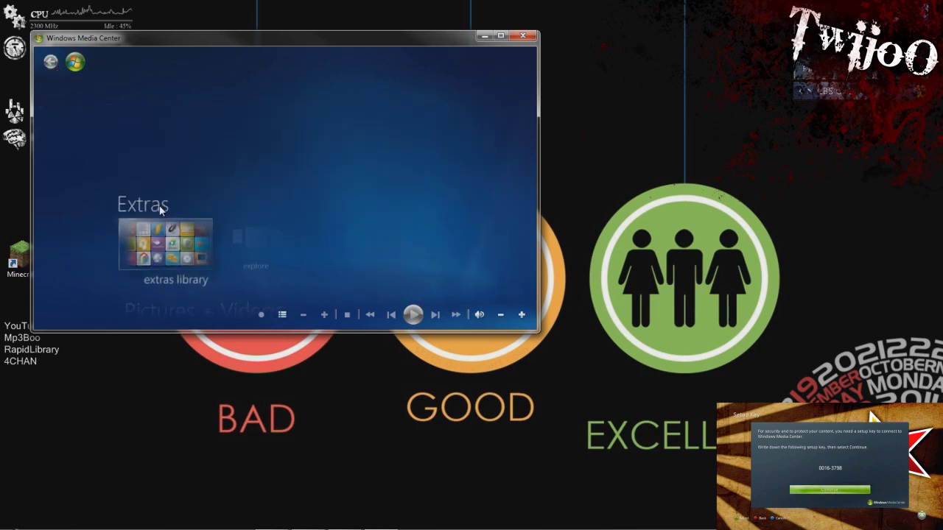
# Start adding an extender from the Media Center tasks and advance to the setup key entry
pyautogui.scroll(1, 160, 210)
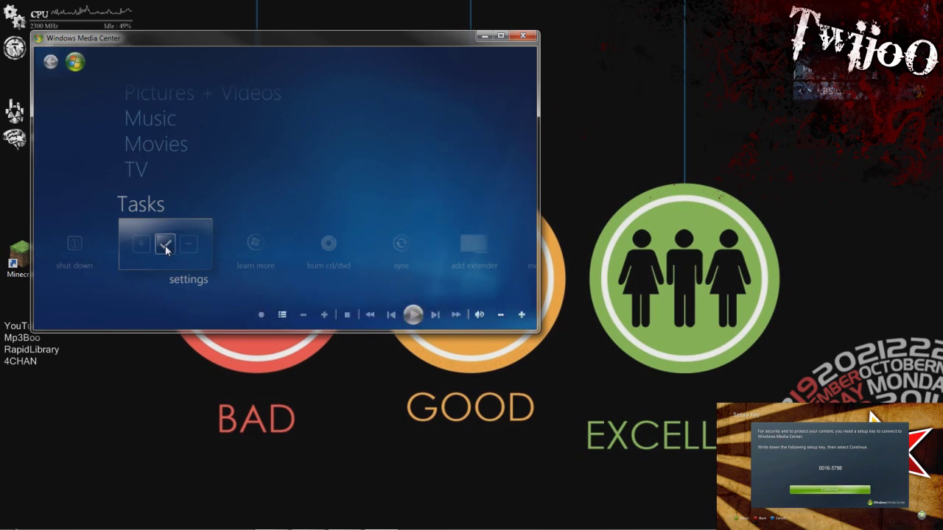
pyautogui.press('Right')
pyautogui.press('Right')
pyautogui.press('Right')
pyautogui.press('Right')
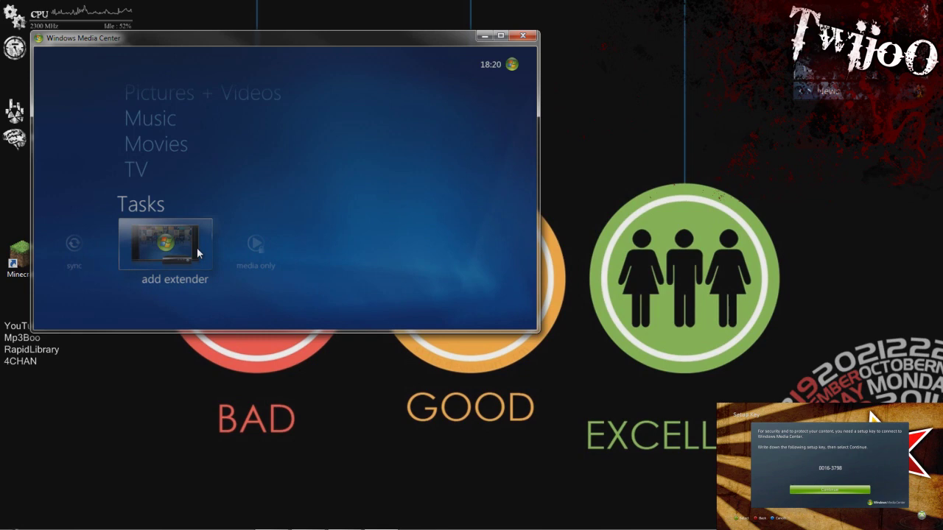
pyautogui.click(198, 253)
pyautogui.click(357, 314)
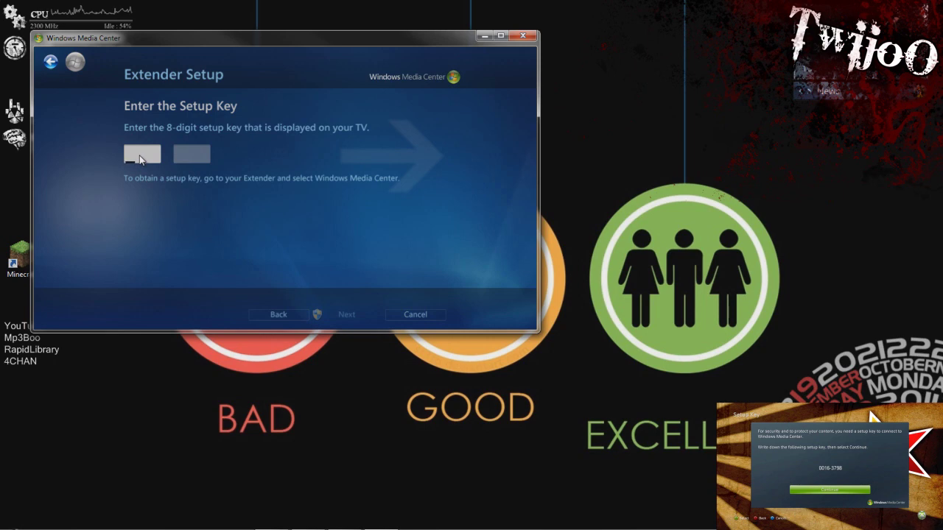
# Enter the 8-digit setup key shown on the Xbox and continue the extender setup
pyautogui.write('0016 37')
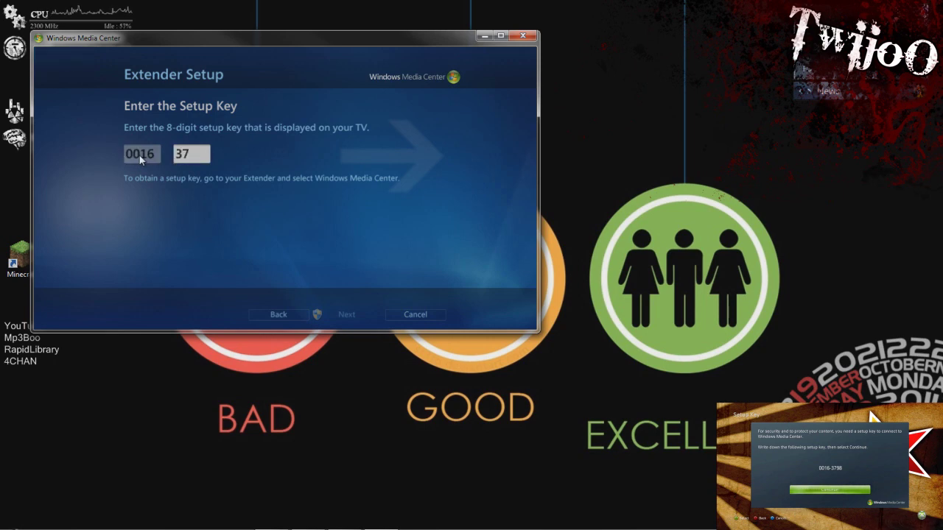
pyautogui.write('98')
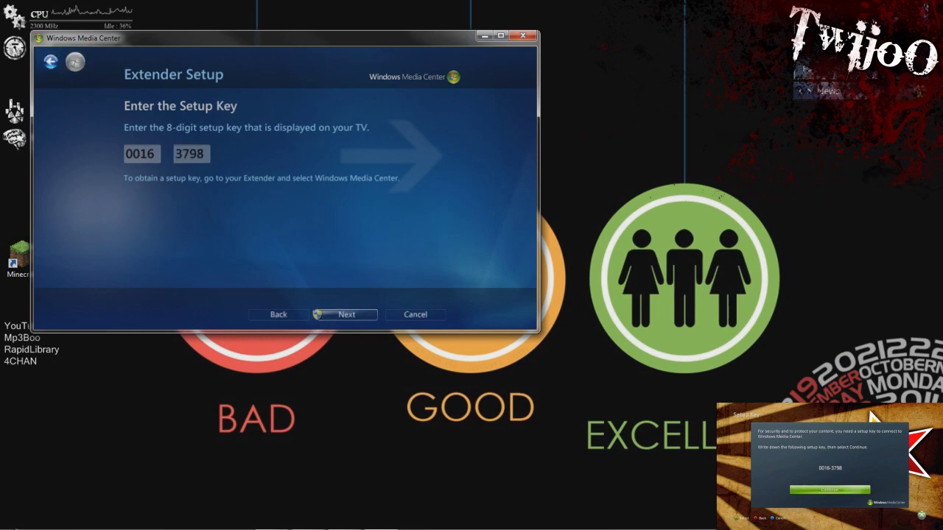
pyautogui.click(317, 313)
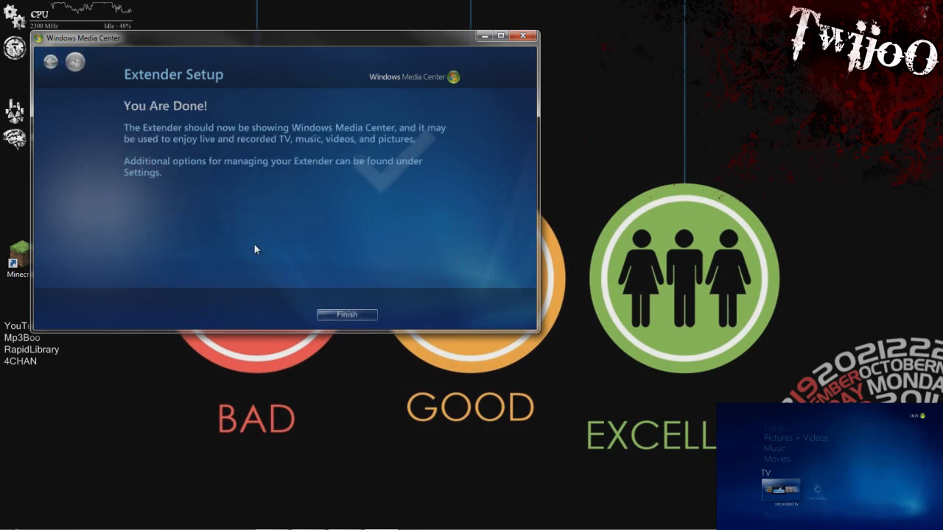
# Finish the extender setup and close Windows Media Center on the PC
pyautogui.click(352, 314)
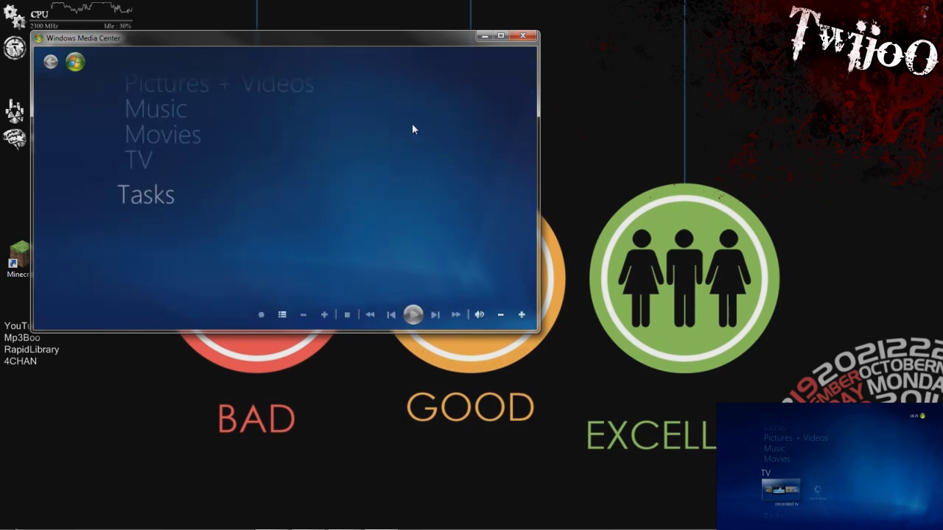
pyautogui.moveTo(325, 41); pyautogui.dragTo(467, 82)
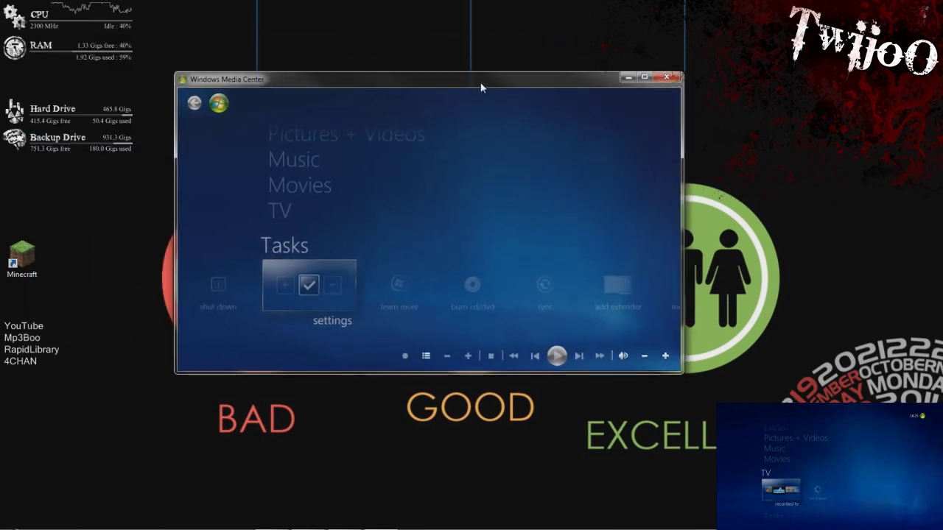
pyautogui.click(665, 80)
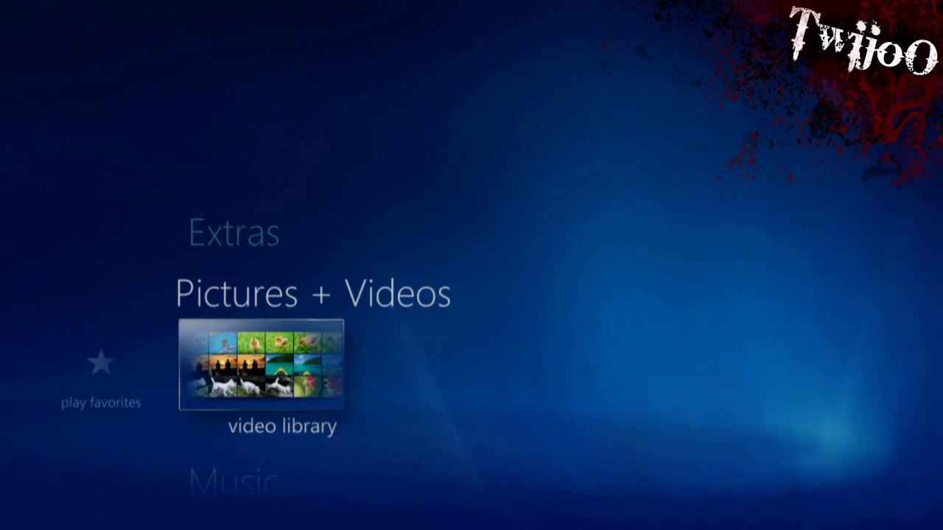
# Open the video library on the Xbox, dismiss the library update notice and browse the videos to Doomsday
pyautogui.press('Return')
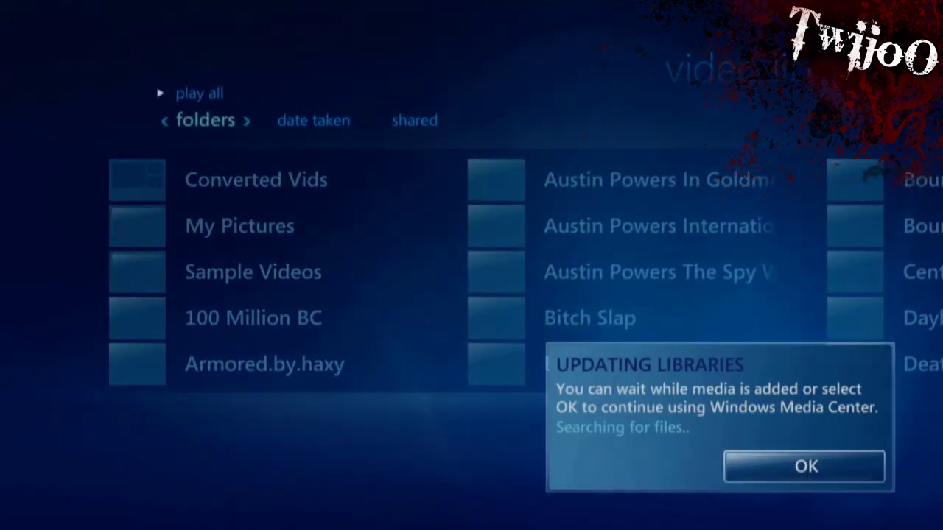
pyautogui.press('Return')
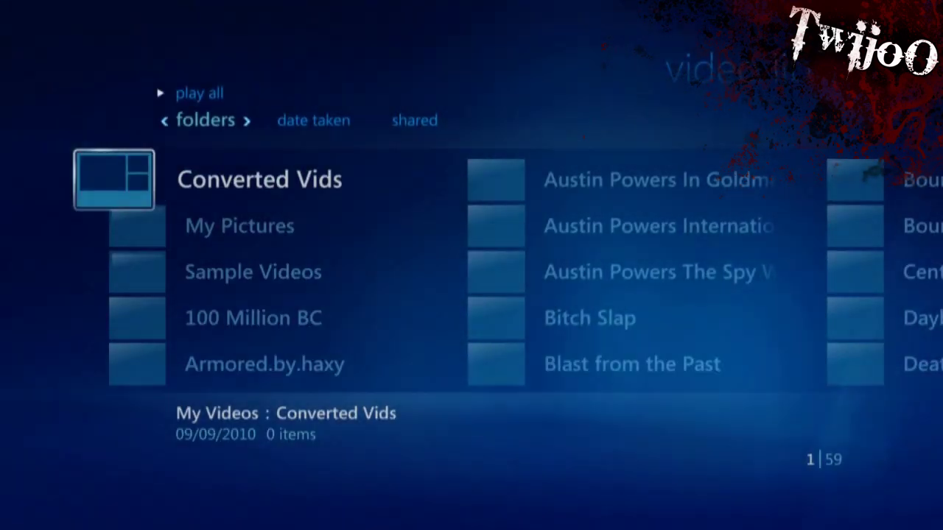
pyautogui.press('Right')
pyautogui.press('Right')
pyautogui.press('Right')
pyautogui.press('Down')
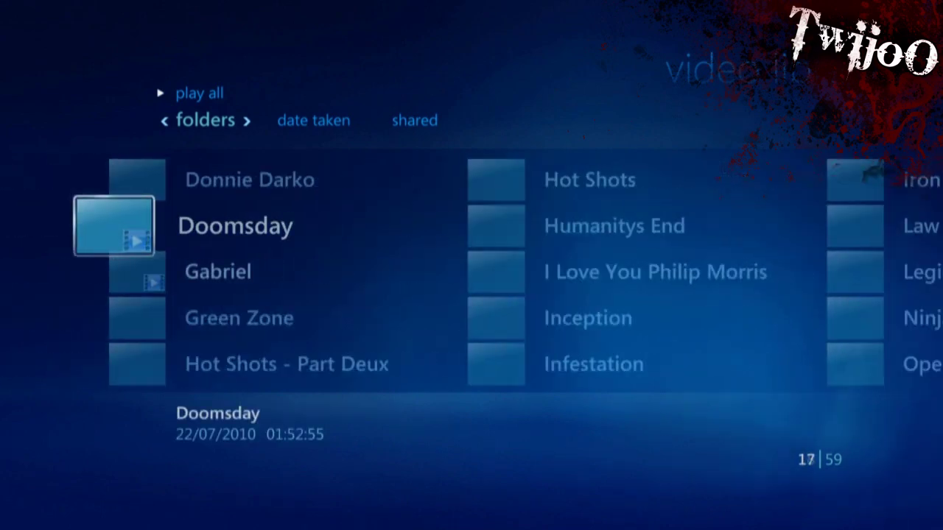
# Leave the video library, open the movie library and dismiss the library update notice
pyautogui.press('Down')
pyautogui.press('Down')
pyautogui.press('Down')
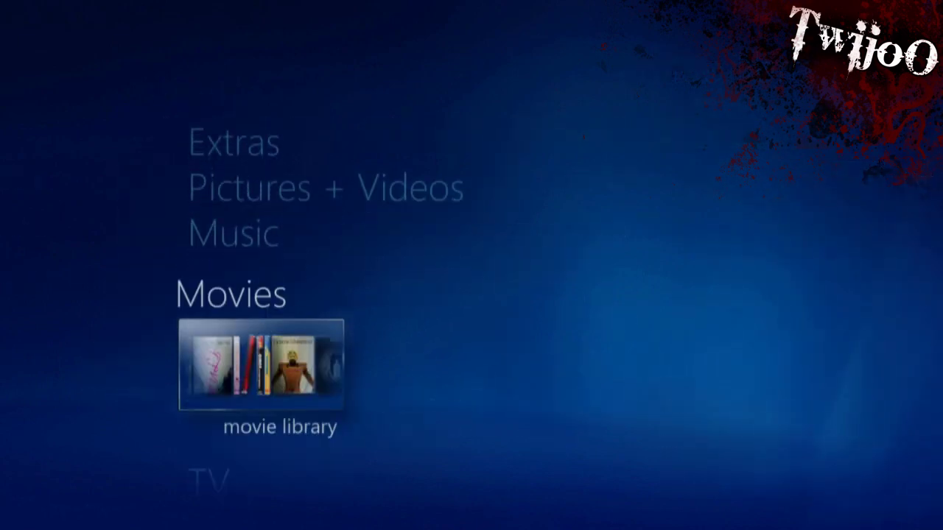
pyautogui.press('Return')
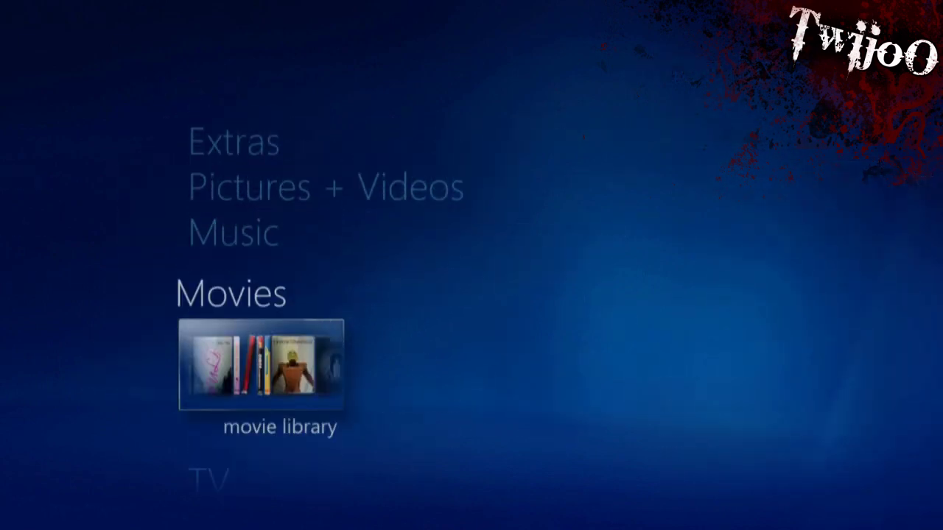
pyautogui.press('Down')
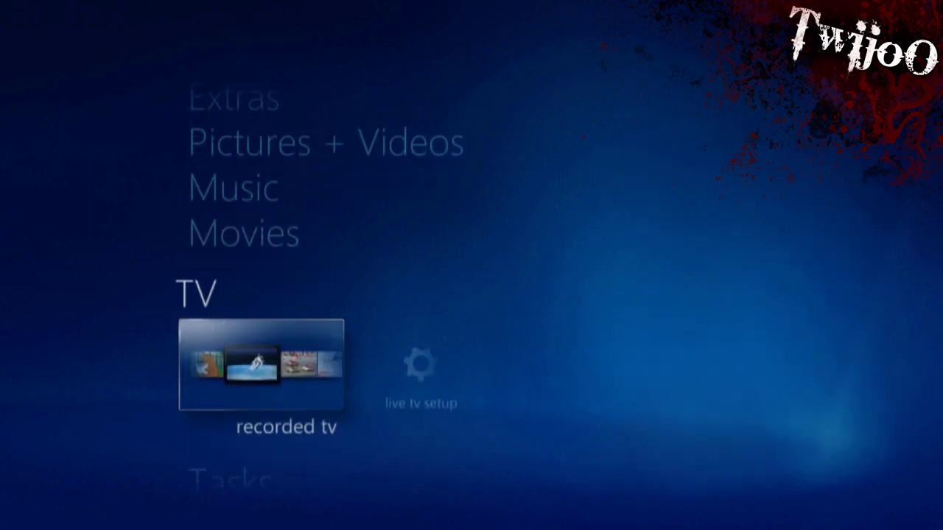
pyautogui.press('Up')
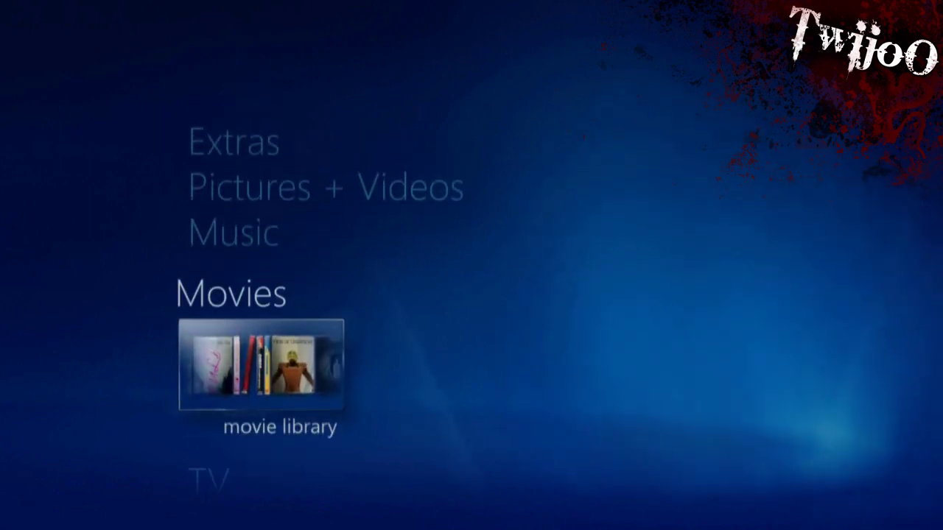
pyautogui.press('Return')
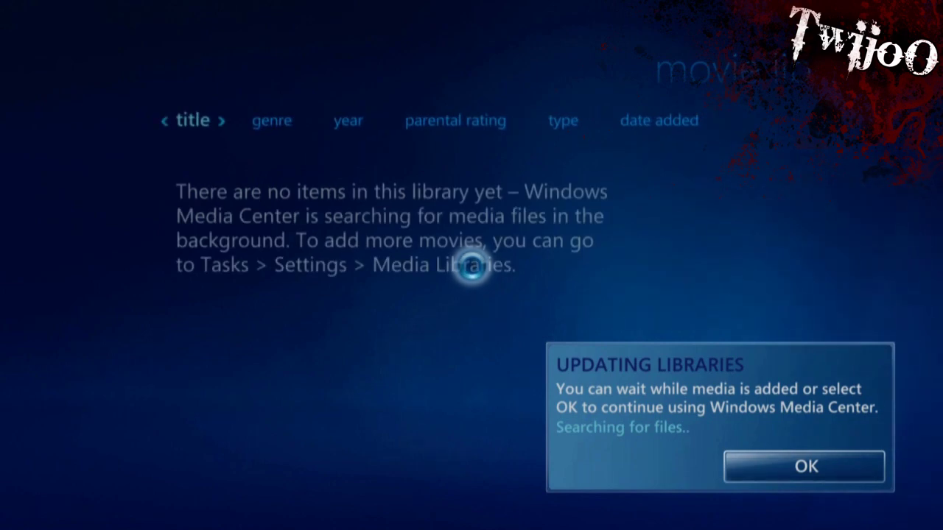
pyautogui.press('Return')
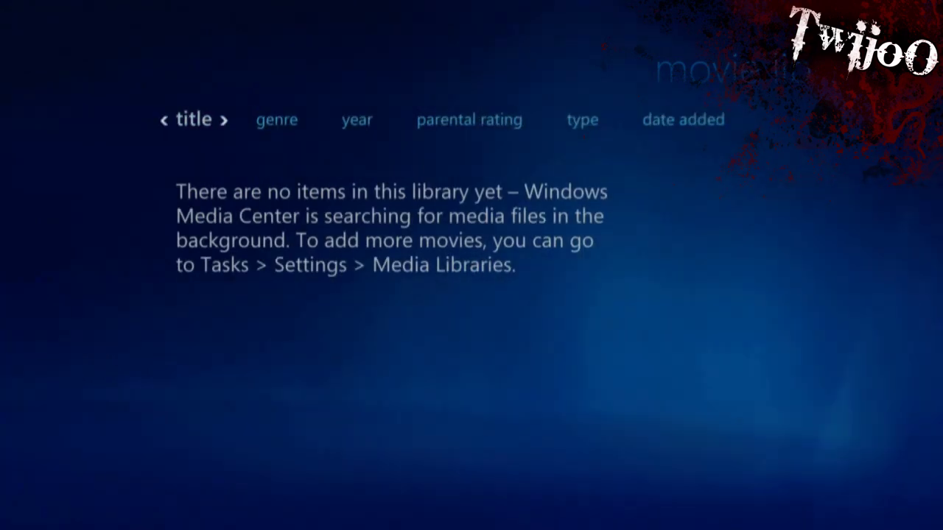
# Return to the start menu and open the settings under Tasks
pyautogui.press('BackSpace')
pyautogui.press('Down')
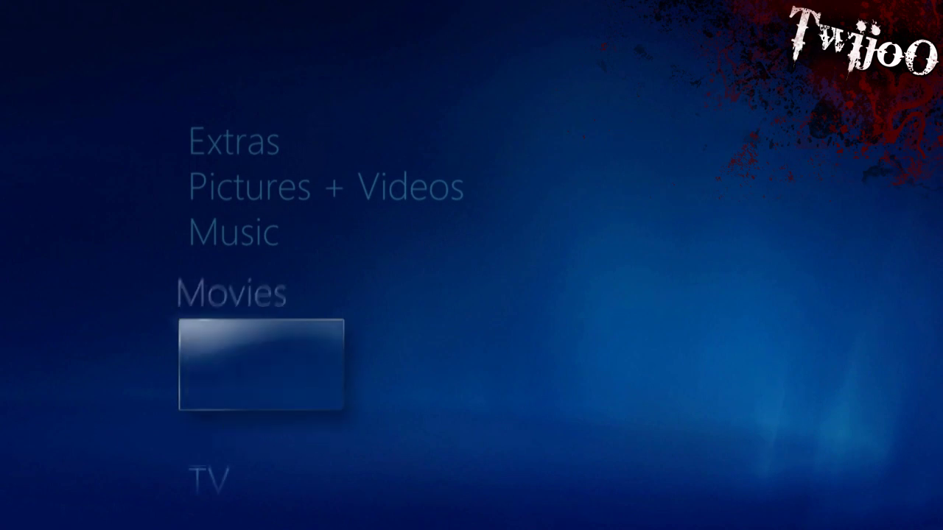
pyautogui.press('Down')
pyautogui.press('Down')
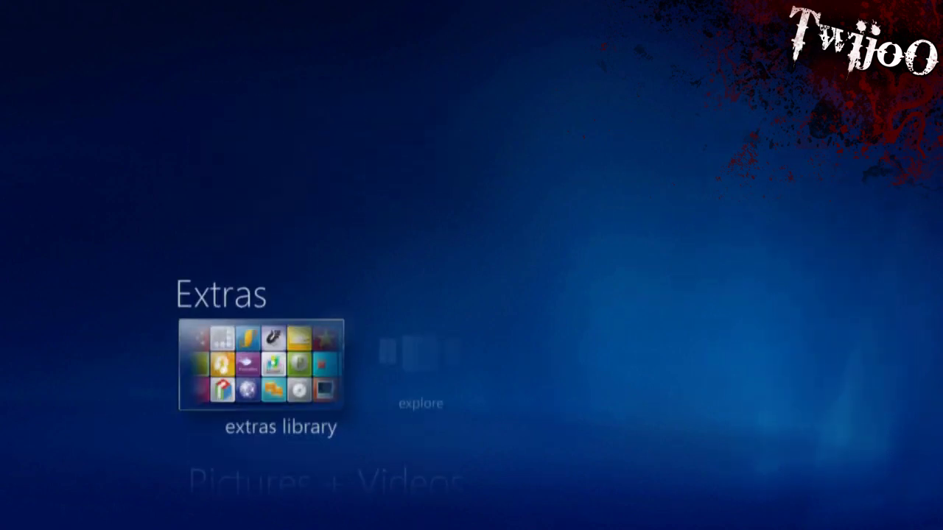
pyautogui.press('Up')
pyautogui.press('Right')
pyautogui.press('Left')
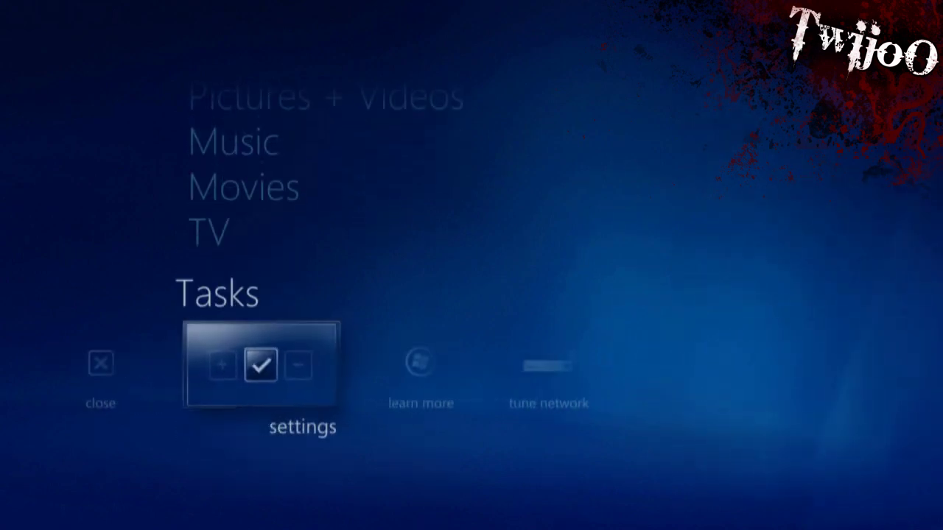
pyautogui.press('Return')
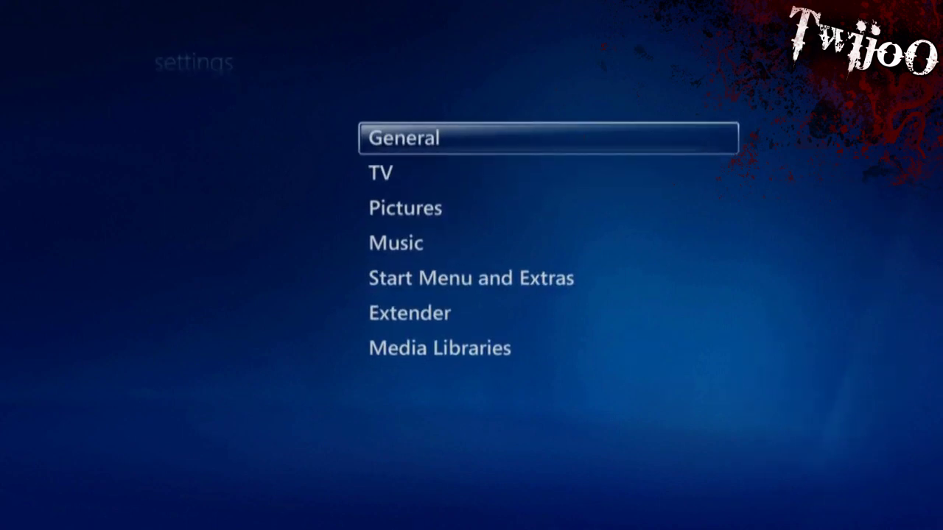
# Open the Media Libraries settings
pyautogui.press('Down')
pyautogui.press('Down')
pyautogui.press('Down')
pyautogui.press('Down')
pyautogui.press('Down')
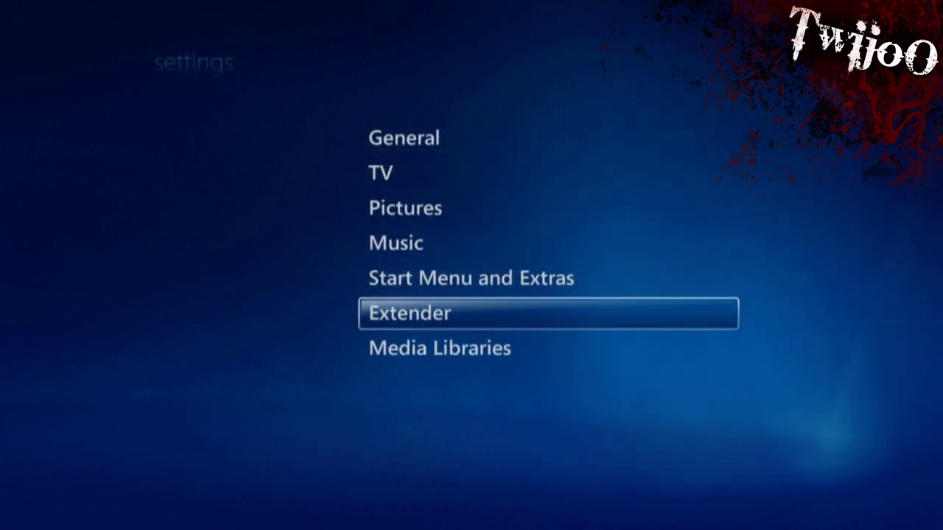
pyautogui.press('Down')
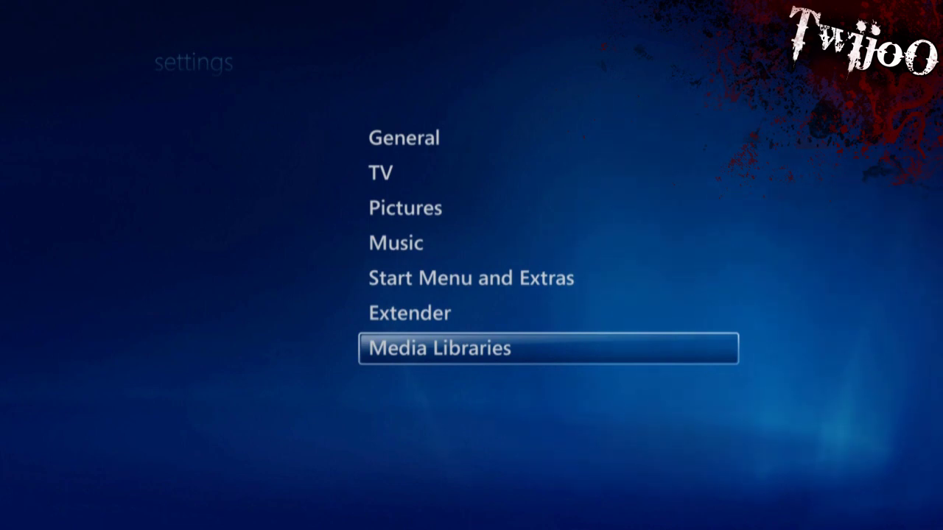
pyautogui.press('Return')
# Choose Movies as the media library to set up and continue
pyautogui.press('Down')
pyautogui.press('Down')
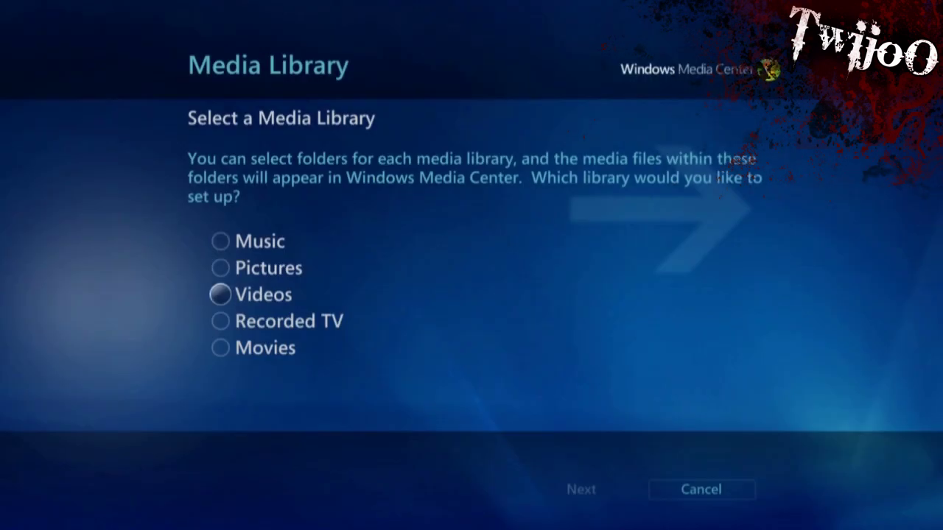
pyautogui.press('Down')
pyautogui.press('Down')
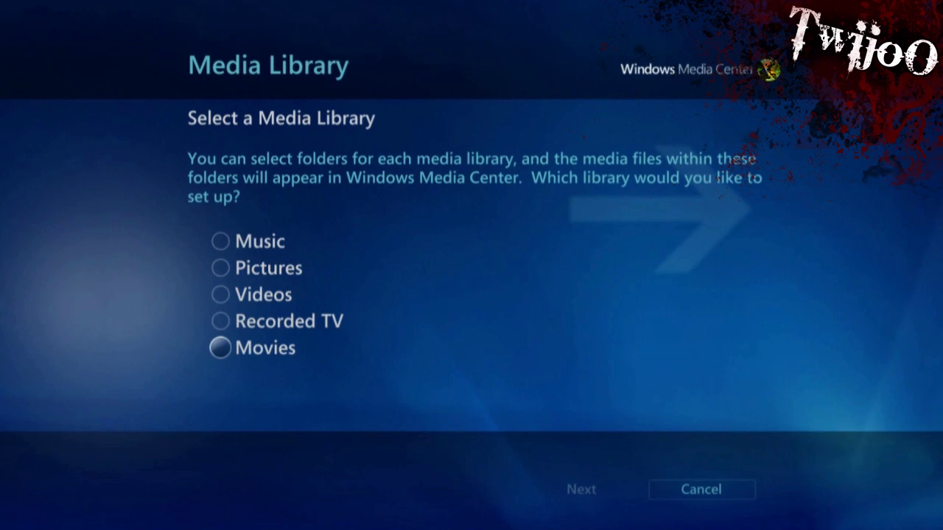
pyautogui.press('Return')
pyautogui.press('Return')
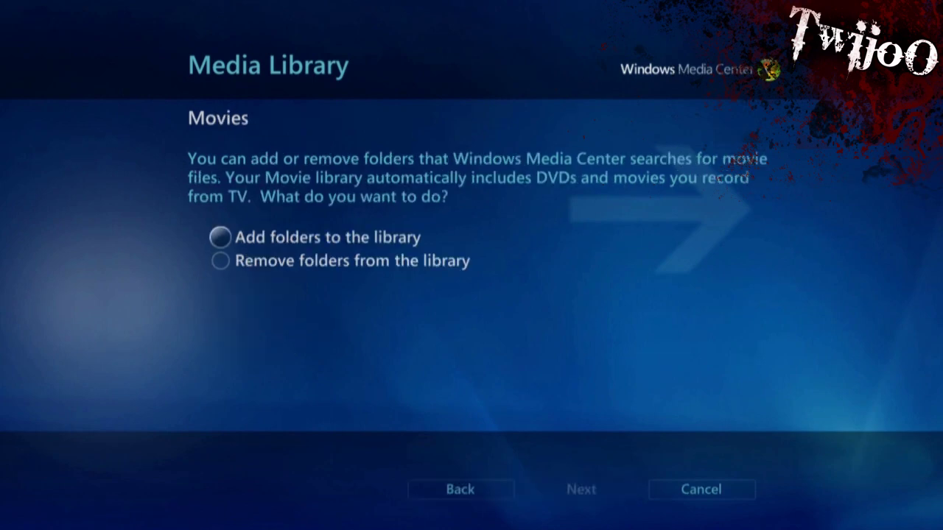
# Choose to add folders to the movie library from this computer and continue to the folder selection
pyautogui.press('Return')
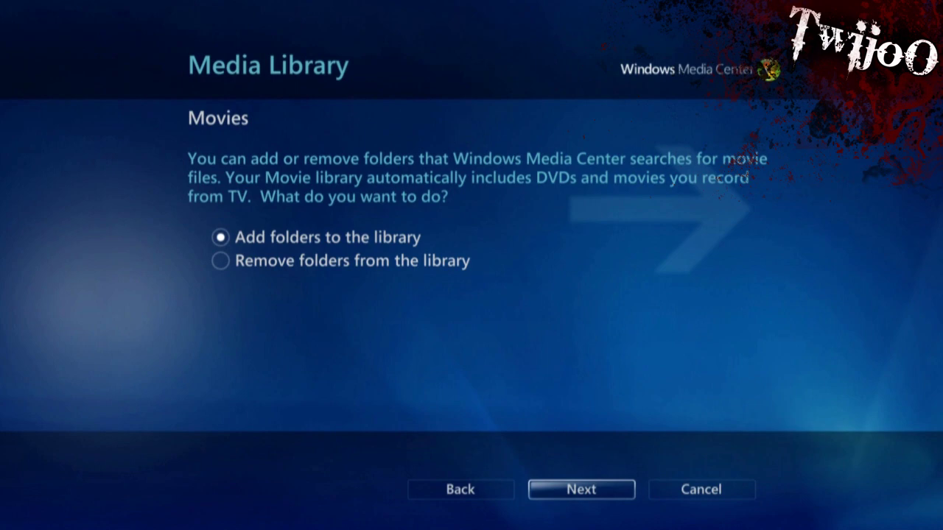
pyautogui.press('Up')
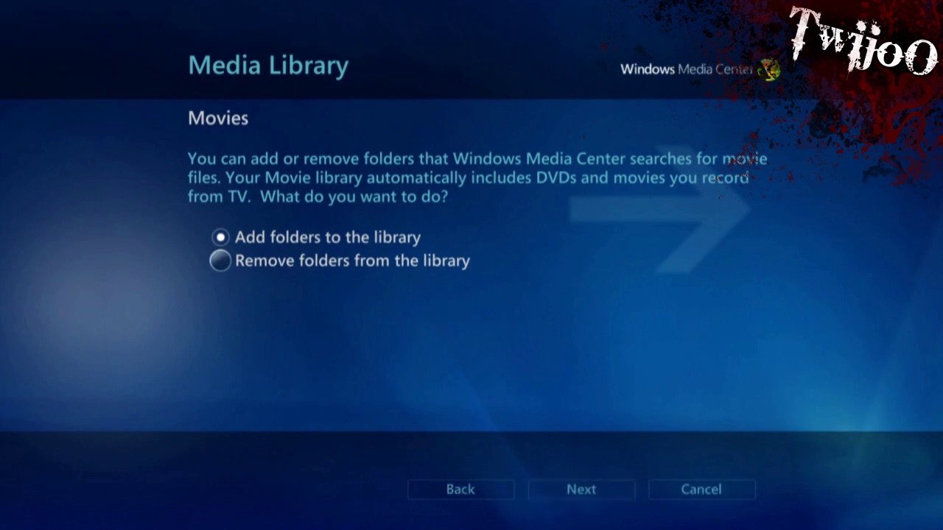
pyautogui.press('Down')
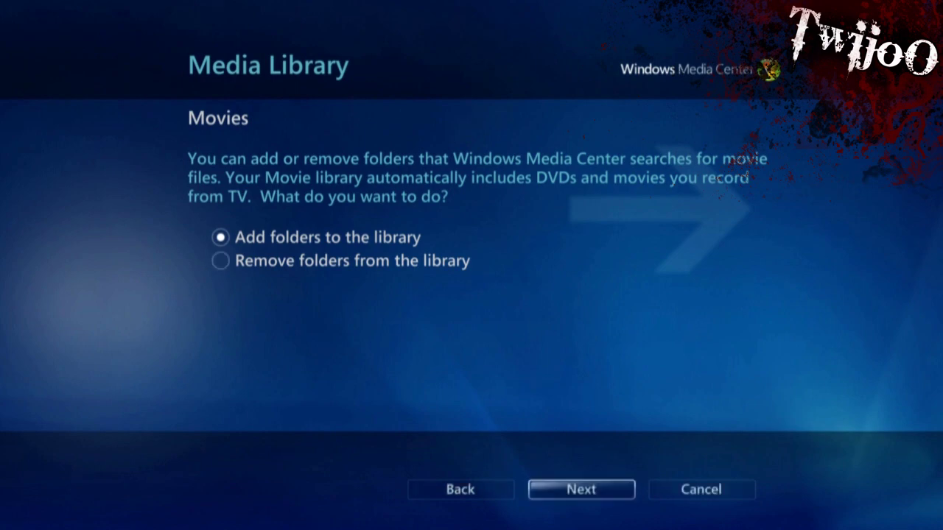
pyautogui.press('Return')
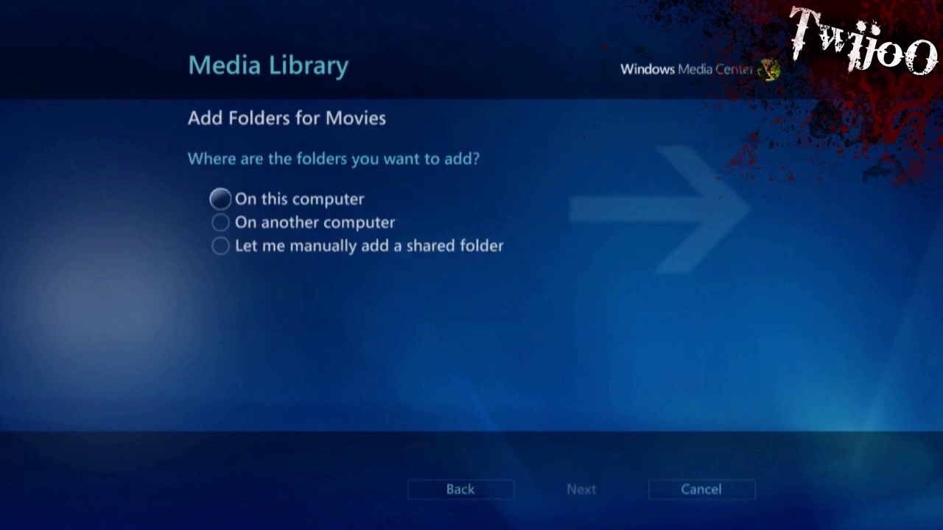
pyautogui.press('Return')
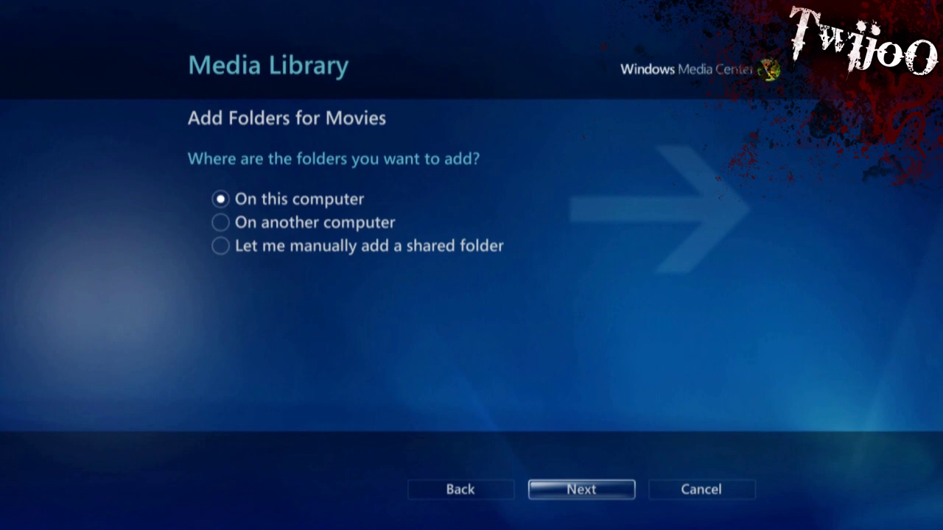
pyautogui.press('Return')
# Expand the Backup (F:) drive in the list of folders that contain movies
pyautogui.press('Down')
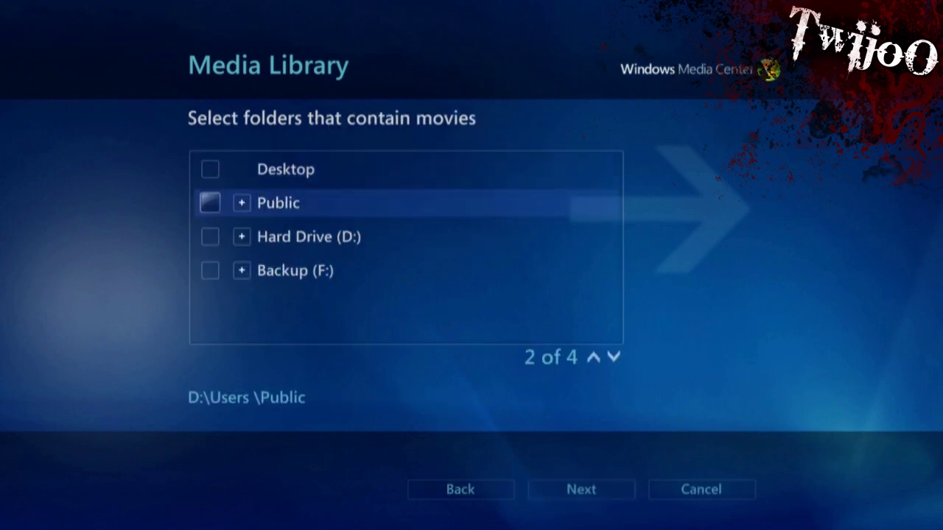
pyautogui.press('Down')
pyautogui.press('Tab')
pyautogui.press('Right')
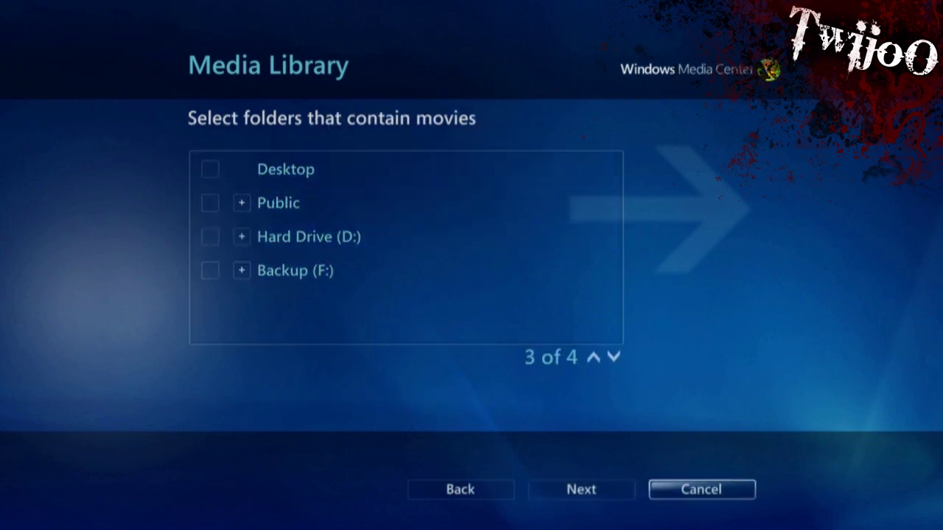
pyautogui.press('Left')
pyautogui.press('Left')
pyautogui.press('Up')
pyautogui.press('Down')
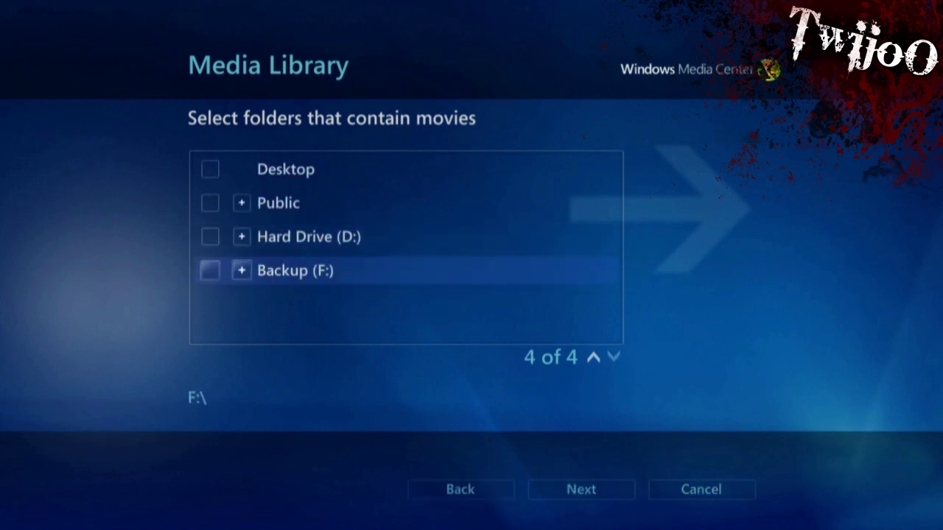
pyautogui.press('Right')
pyautogui.press('Return')
# Expand PC Folders on the Backup (F:) drive
pyautogui.press('Down')
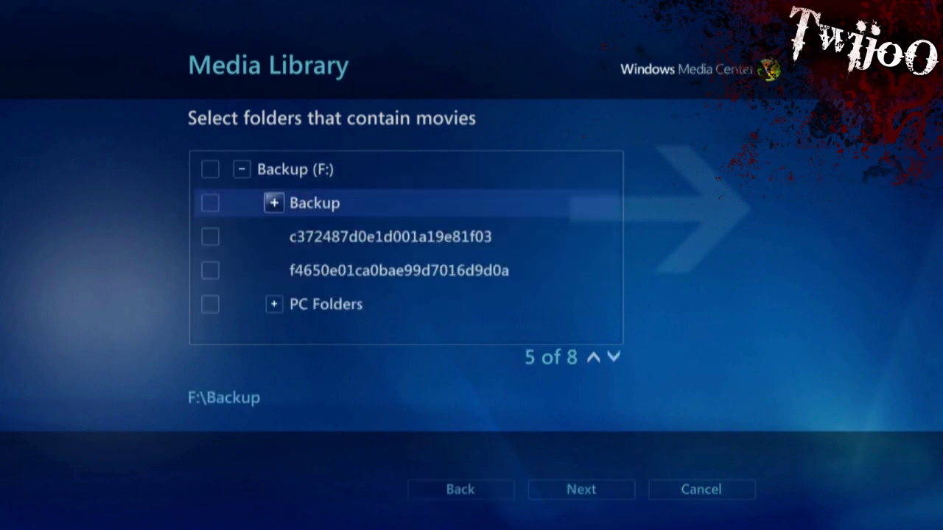
pyautogui.press('Down')
pyautogui.press('Down')
pyautogui.press('Down')
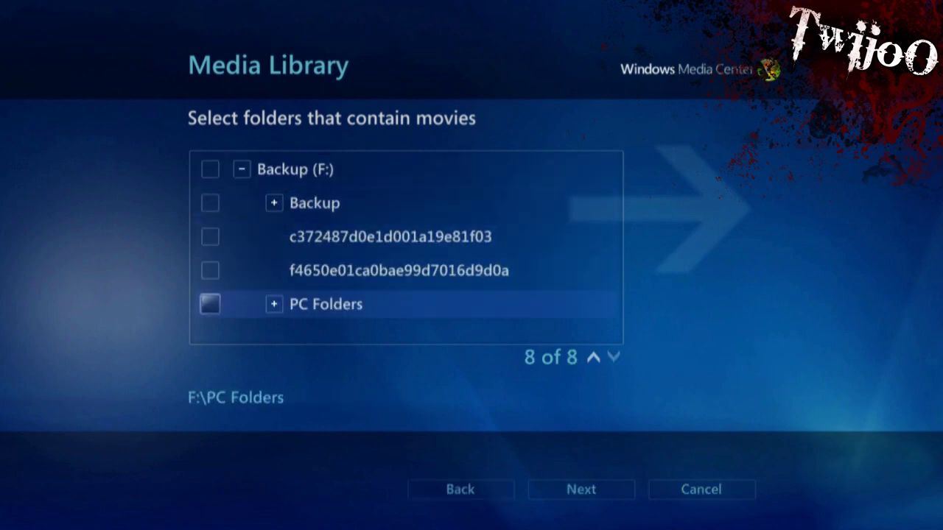
pyautogui.press('Right')
pyautogui.press('Return')
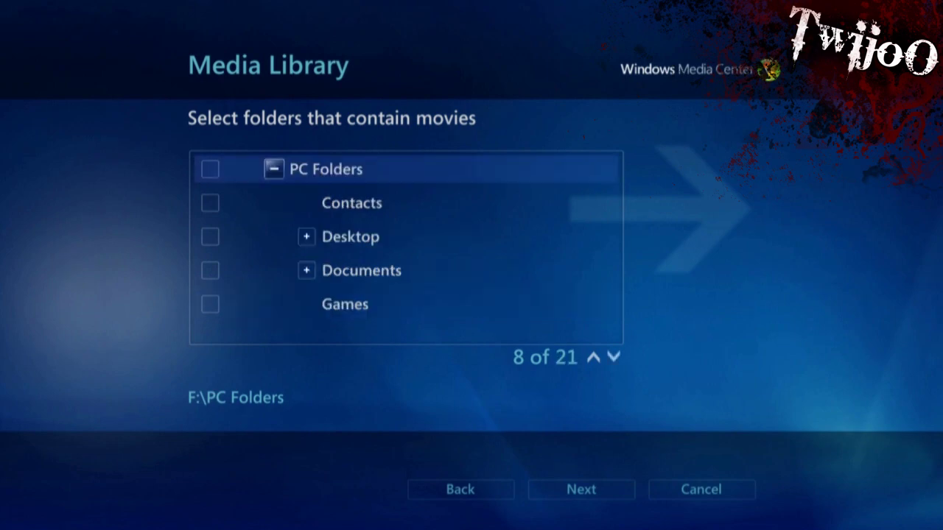
# Expand the My Videos folder within PC Folders
pyautogui.press('Down')
pyautogui.press('Down')
pyautogui.press('Down')
pyautogui.press('Down')
pyautogui.press('Down')
pyautogui.press('Down')
pyautogui.press('Down')
pyautogui.press('Down')
pyautogui.press('Down')
pyautogui.press('Down')
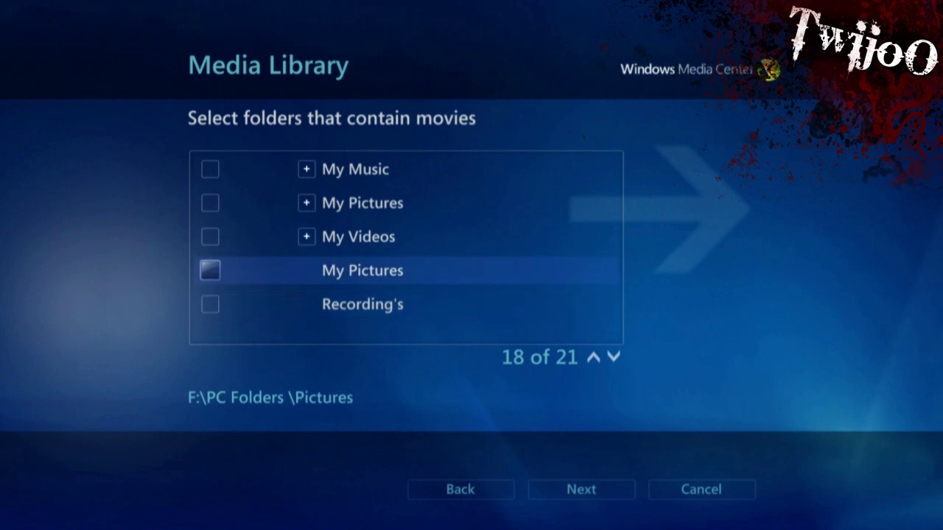
pyautogui.press('Up')
pyautogui.press('Right')
pyautogui.press('Return')
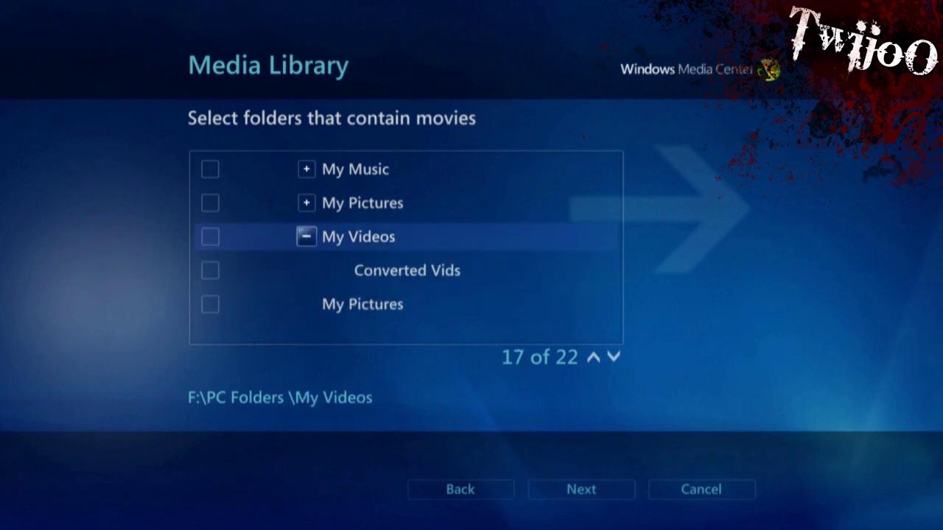
# Include the My Videos folder with its sub-folders in the movie library and continue to the confirmation
pyautogui.press('Left')
pyautogui.press('Return')
pyautogui.press('Down')
pyautogui.press('Down')
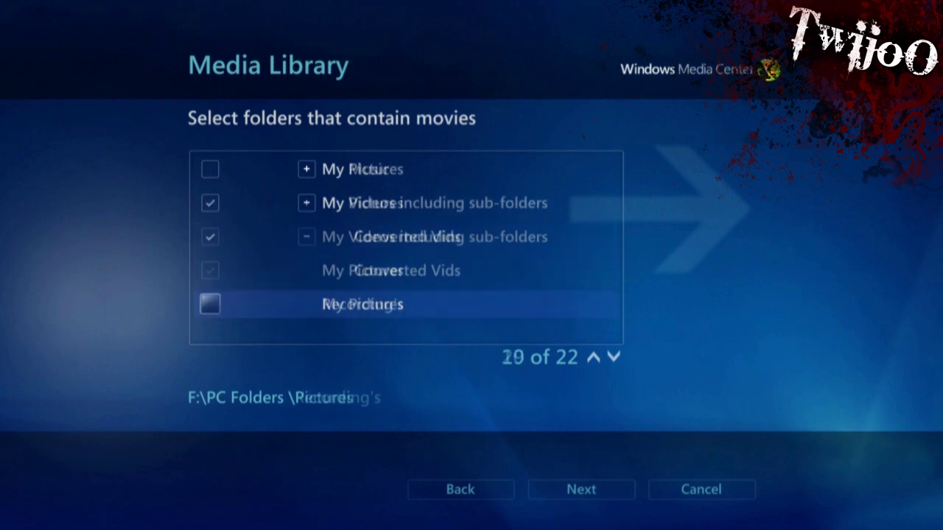
pyautogui.press('Down')
pyautogui.press('Down')
pyautogui.press('Down')
pyautogui.press('Right')
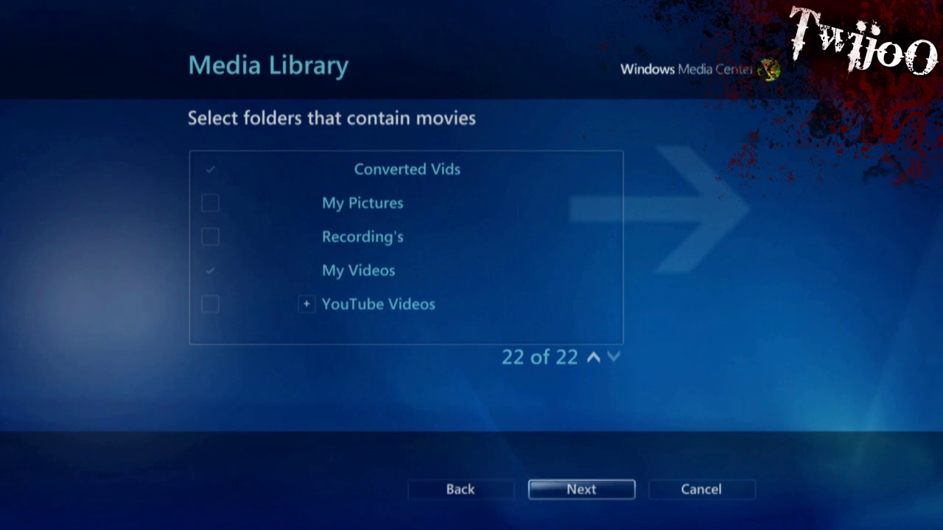
pyautogui.press('Left')
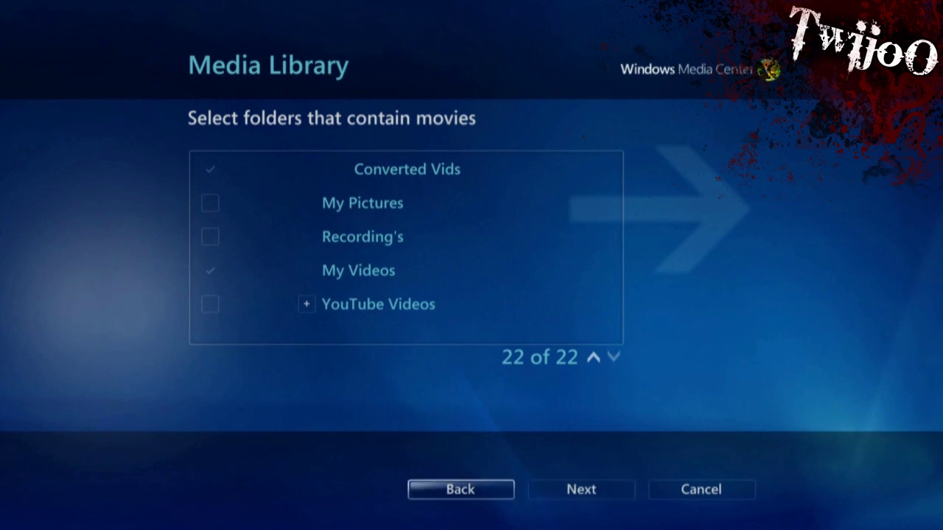
pyautogui.press('Right')
pyautogui.press('Return')
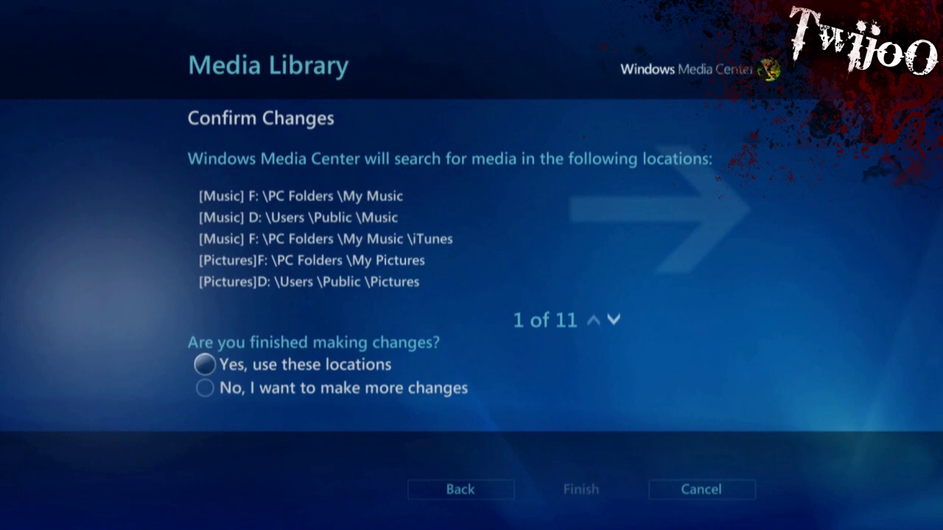
# Confirm with "Yes, use these locations" and finish the media library setup
pyautogui.press('Down')
pyautogui.press('Up')
pyautogui.press('Down')
pyautogui.press('Up')
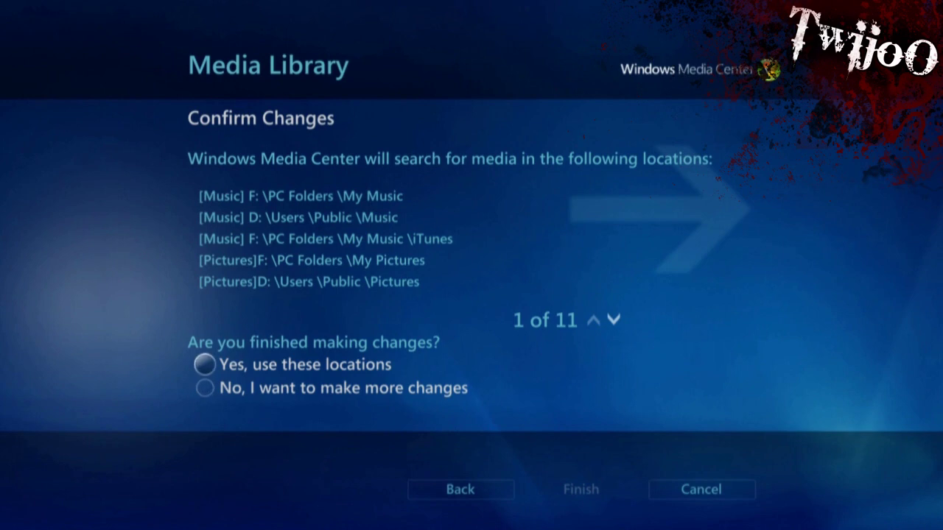
pyautogui.press('Return')
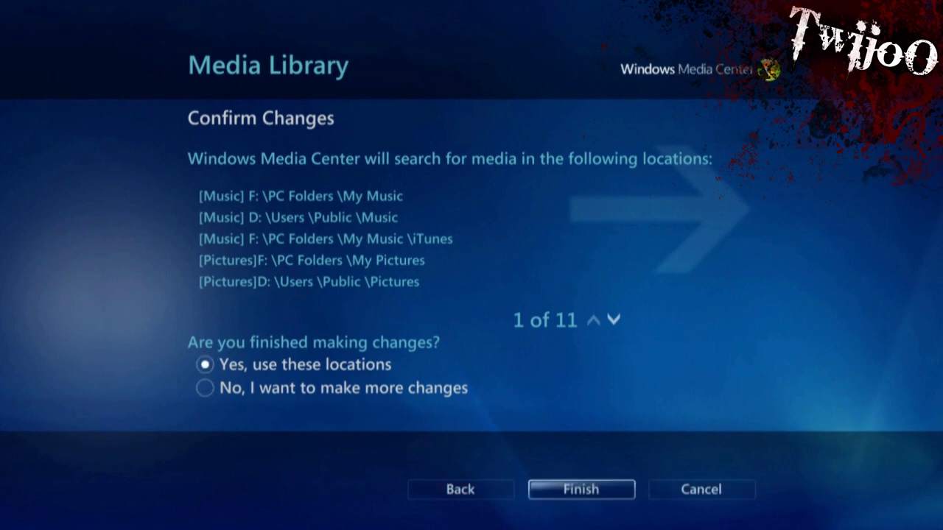
pyautogui.press('Return')
pyautogui.press('Up')
pyautogui.press('Up')
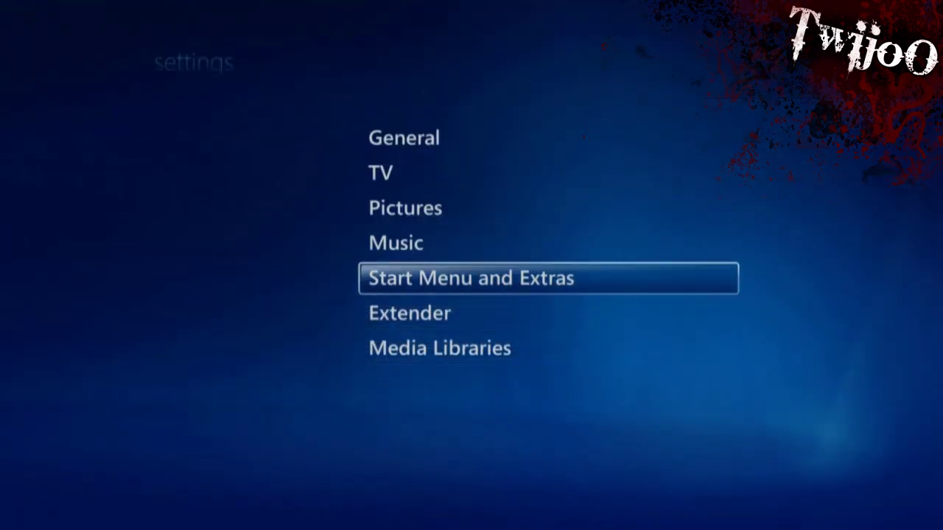
# Leave the settings, open the movie library and dismiss the library update notice
pyautogui.press('BackSpace')
pyautogui.press('Up')
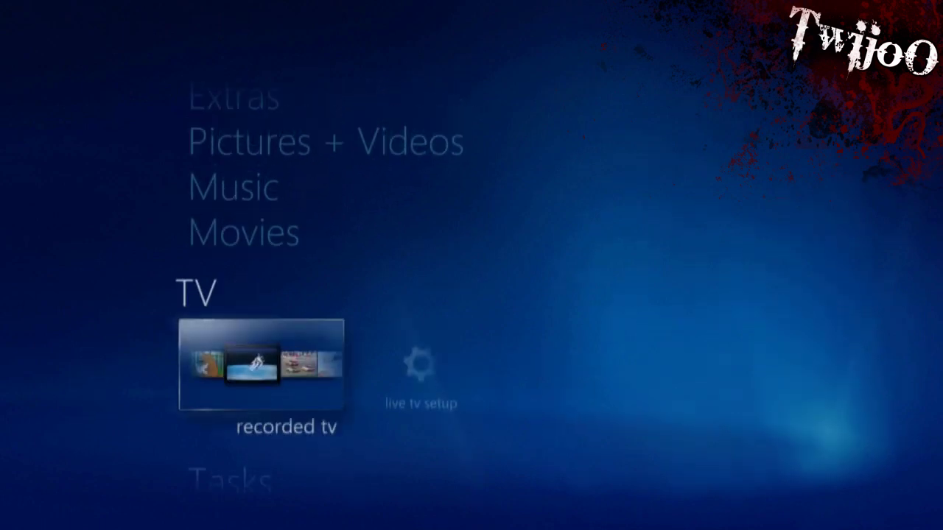
pyautogui.press('Up')
pyautogui.press('Return')
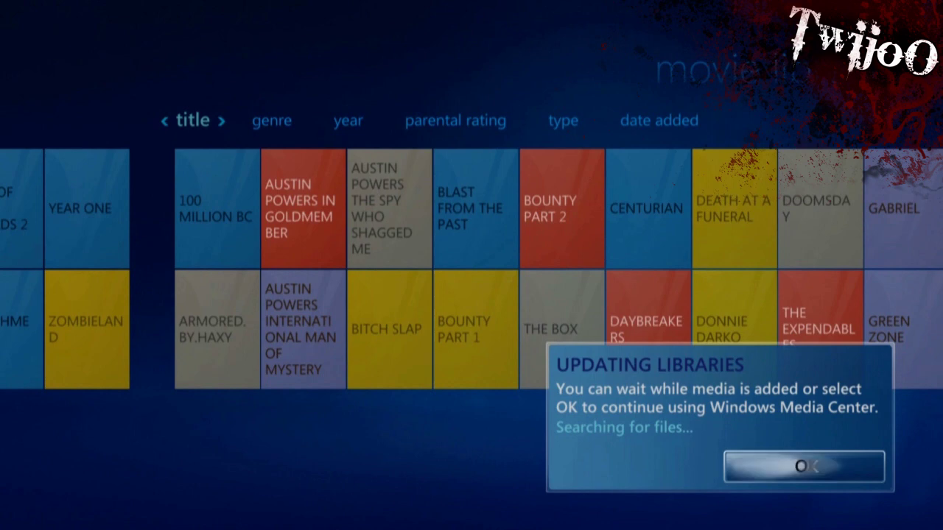
pyautogui.press('Return')
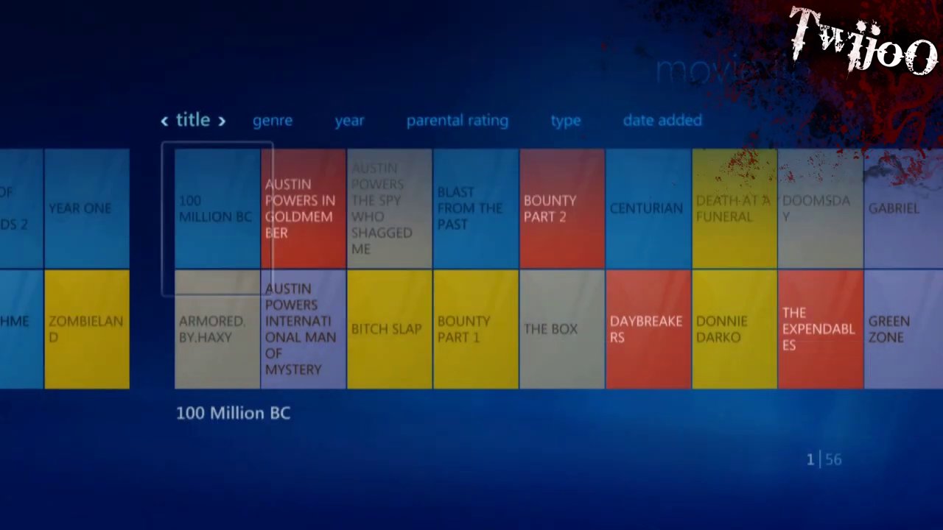
pyautogui.press('BackSpace')
pyautogui.press('Return')
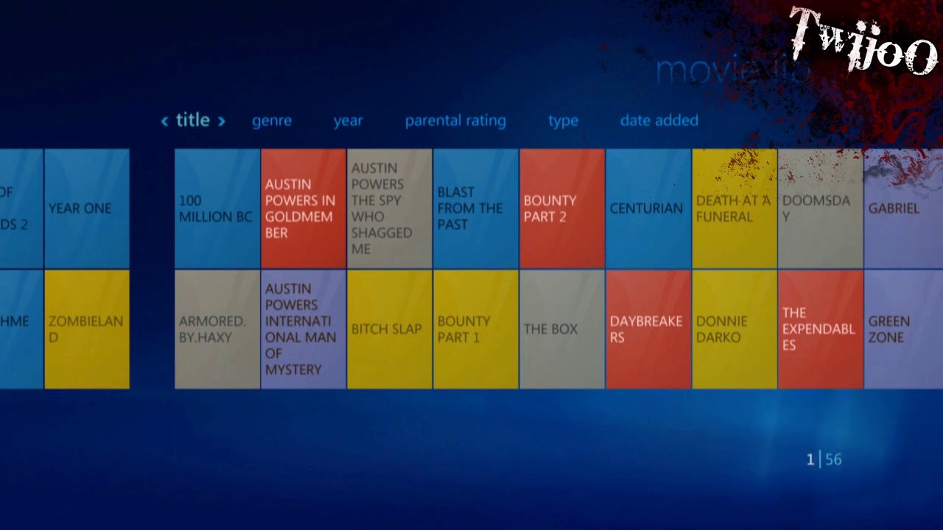
# Exit Media Center to the Xbox Dashboard and go to the My Xbox section
pyautogui.press('super')
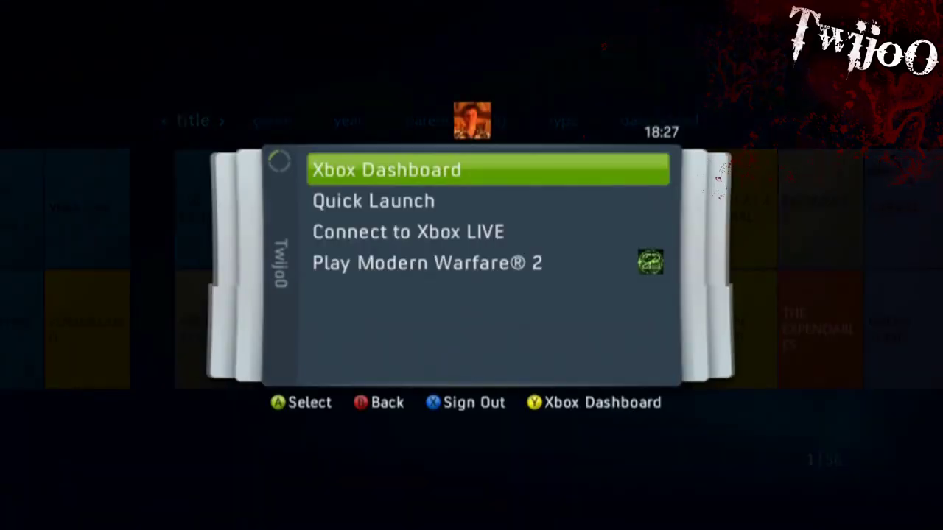
pyautogui.press('Return')
pyautogui.press('Up')
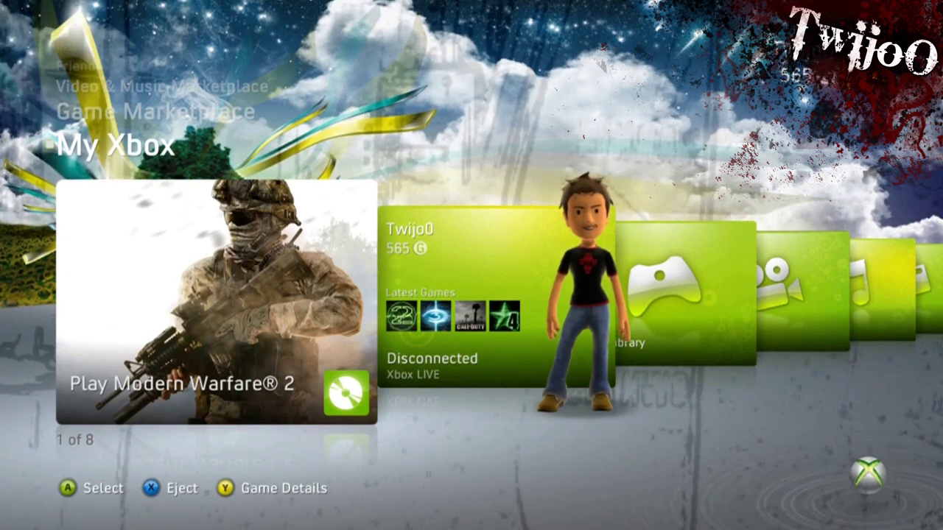
# Open the Video Library from My Xbox and choose the Windows-based PC as the video source
pyautogui.press('Right')
pyautogui.press('Right')
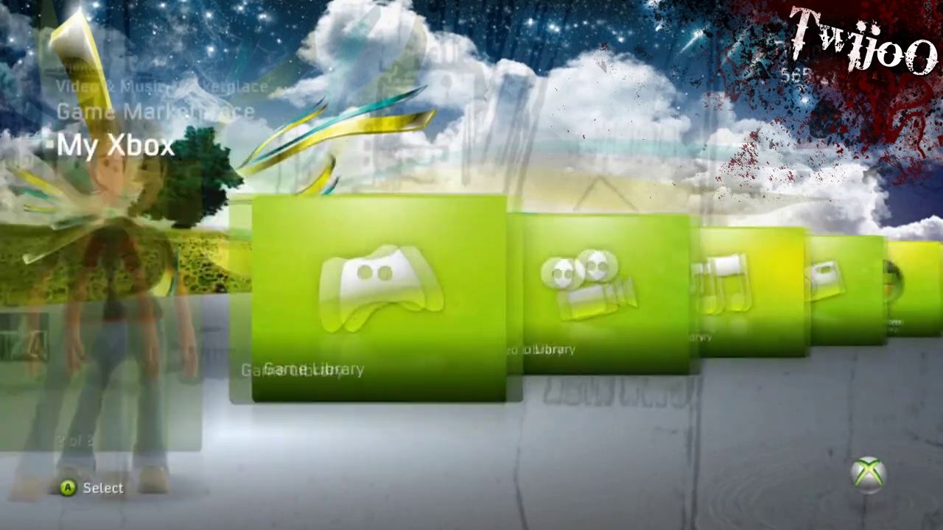
pyautogui.press('Right')
pyautogui.press('Return')
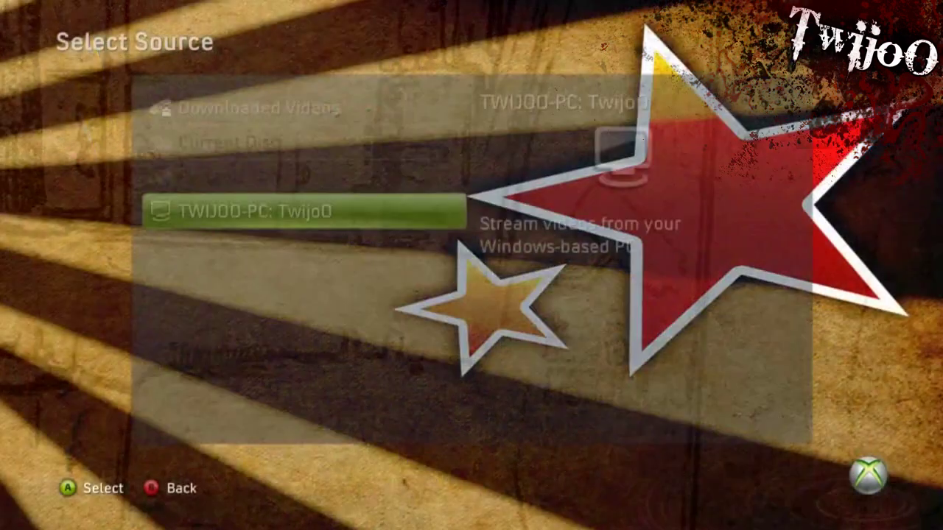
pyautogui.press('Return')
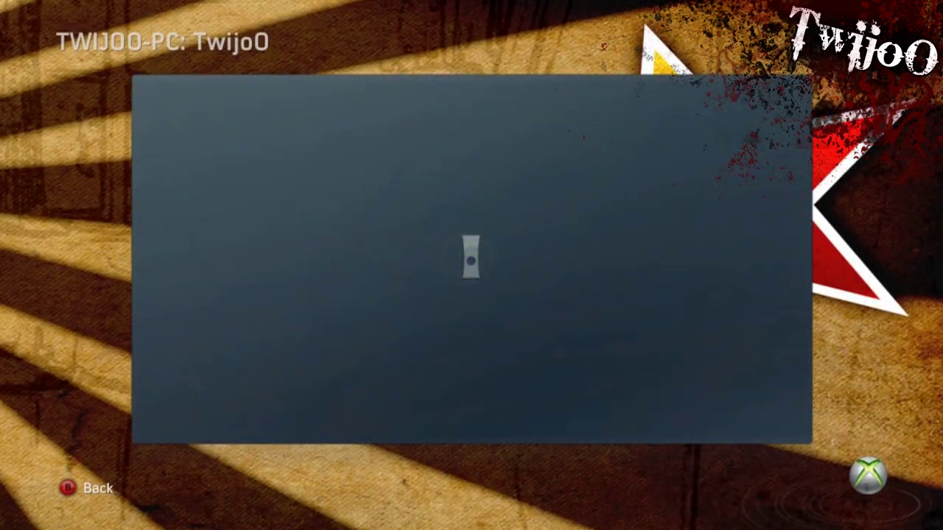
# Open the My Videos folder on the PC source
pyautogui.press('Down')
pyautogui.press('Down')
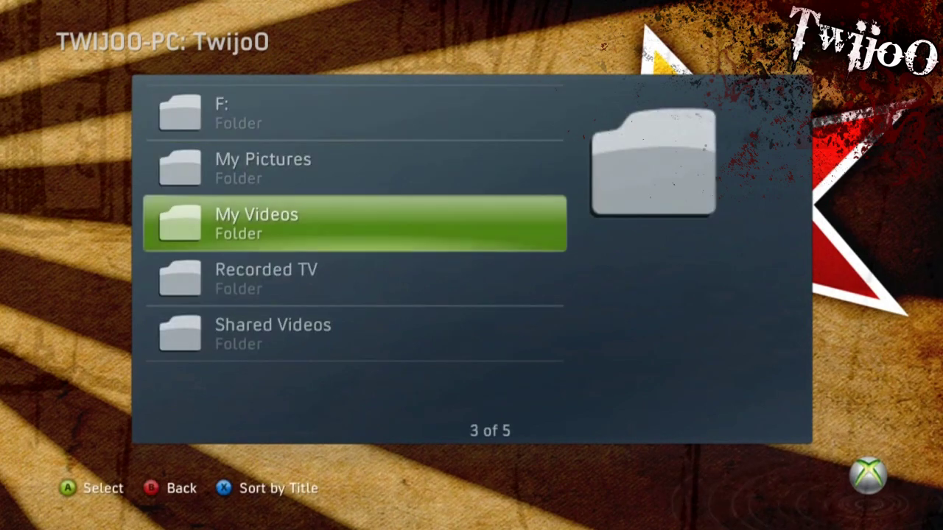
pyautogui.press('Return')
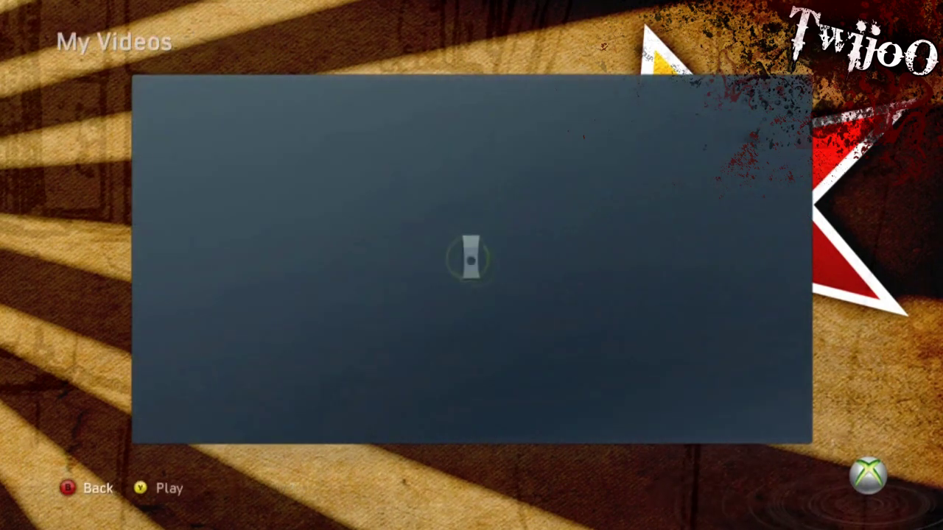
# Find Green Zone in the My Videos list and start playing it
pyautogui.press('Down')
pyautogui.press('Down')
pyautogui.press('Down')
pyautogui.press('Down')
pyautogui.press('Down')
pyautogui.press('Down')
pyautogui.press('Down')
pyautogui.press('Down')
pyautogui.press('Down')
pyautogui.press('Down')
pyautogui.press('Down')
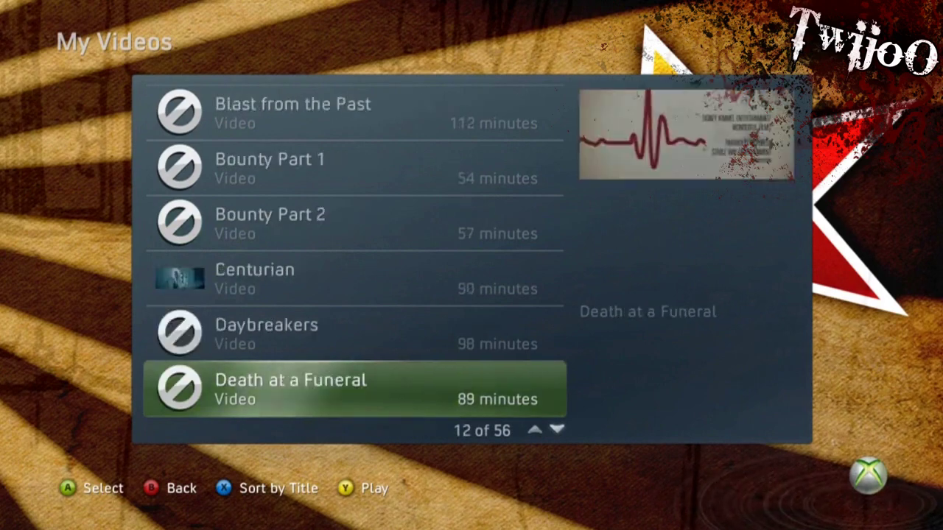
pyautogui.press('Down')
pyautogui.press('Down')
pyautogui.press('Down')
pyautogui.press('Up')
pyautogui.press('Up')
pyautogui.press('Up')
pyautogui.press('Down')
pyautogui.press('Down')
pyautogui.press('Down')
pyautogui.press('Down')
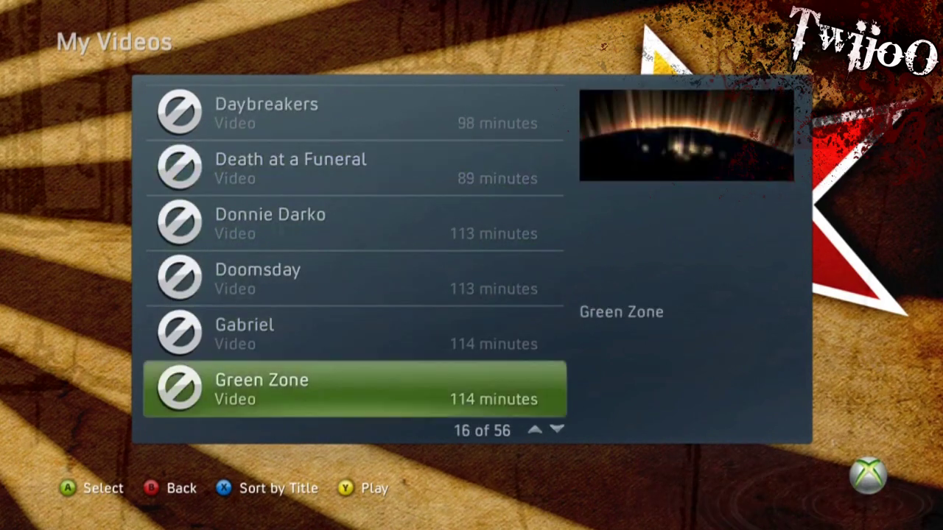
pyautogui.press('Down')
pyautogui.press('Up')
pyautogui.press('Up')
pyautogui.press('Down')
pyautogui.press('Down')
pyautogui.press('Down')
pyautogui.press('Down')
pyautogui.press('Up')
pyautogui.press('Up')
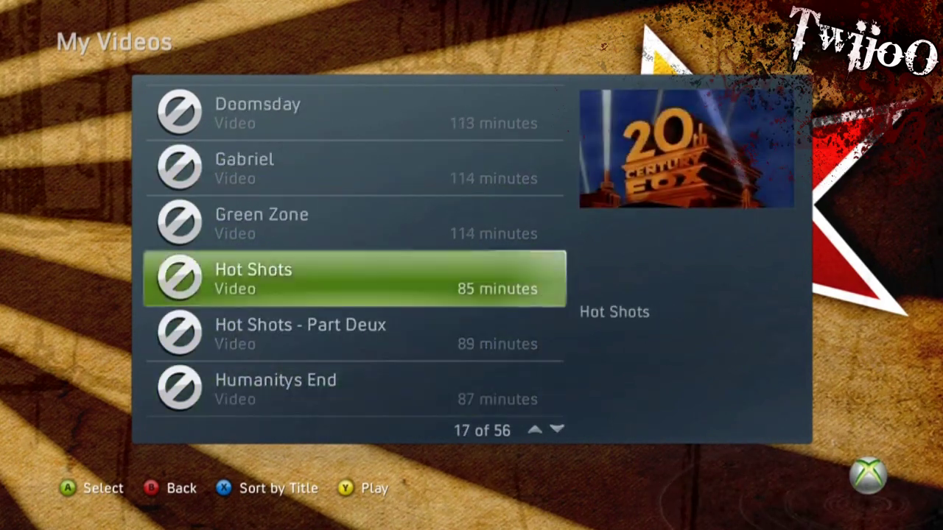
pyautogui.press('Up')
pyautogui.press('Return')
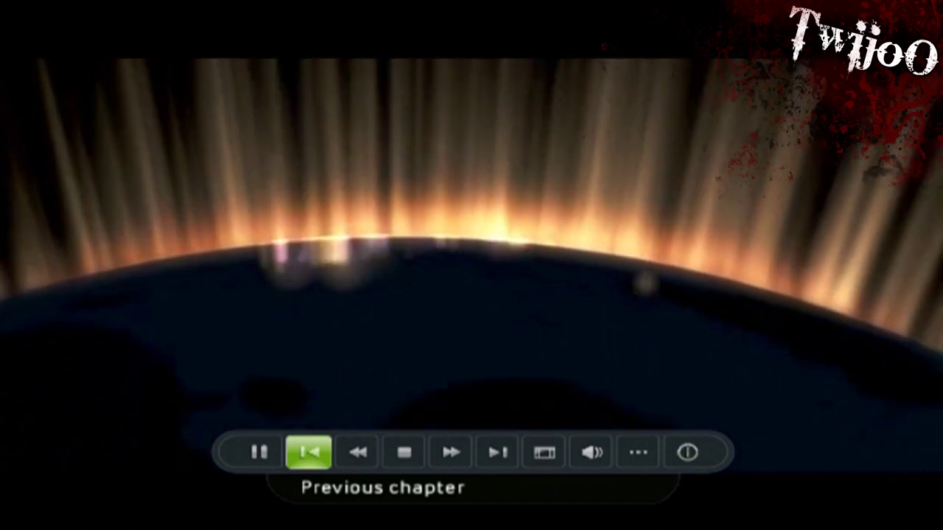
# Skip forward through the playing Green Zone video chapter by chapter to about 00:45:40
pyautogui.press('Return')
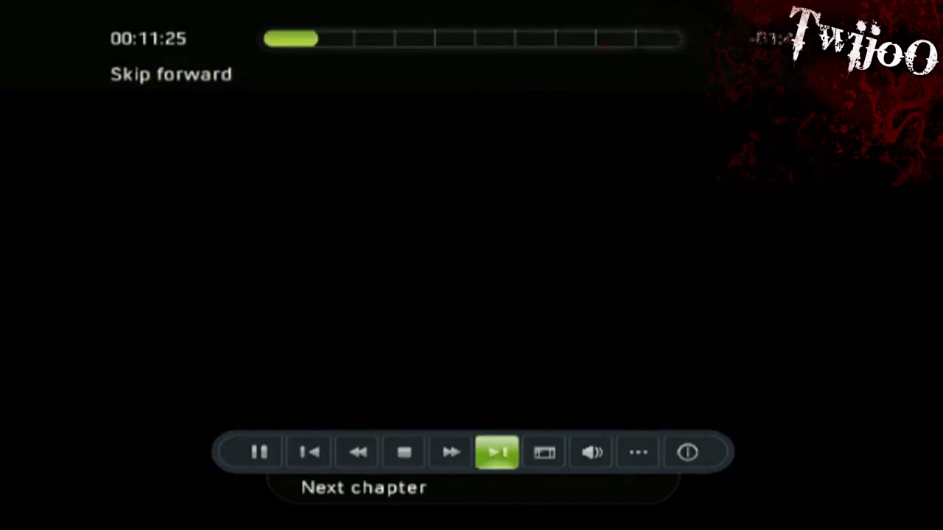
pyautogui.press('Return')
pyautogui.press('Return')
pyautogui.press('Return')
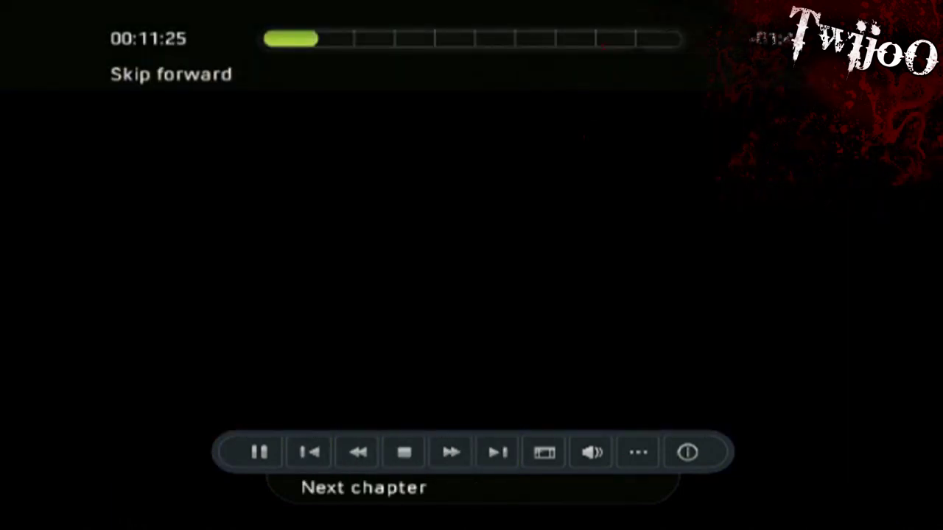
pyautogui.press('Return')
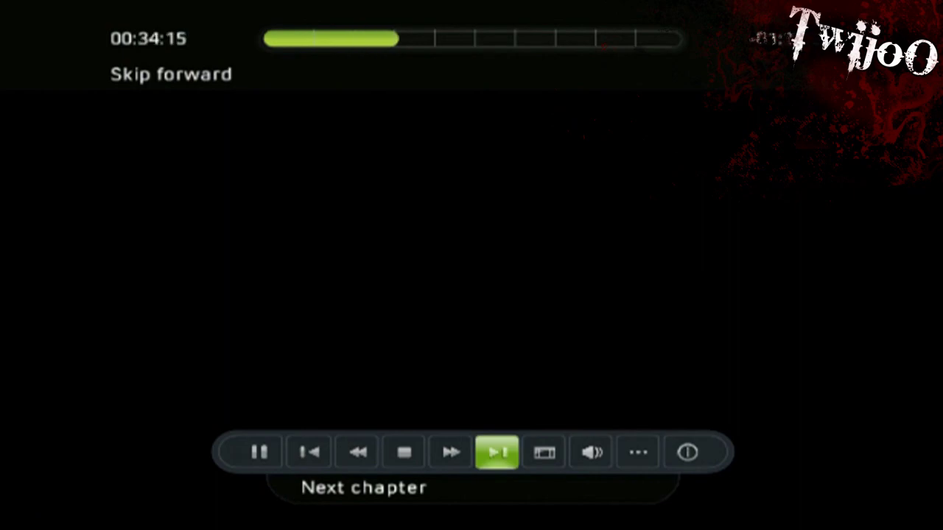
# Look at the Forward and Next chapter playback controls and exit the video back to the My Videos list
pyautogui.press('Left')
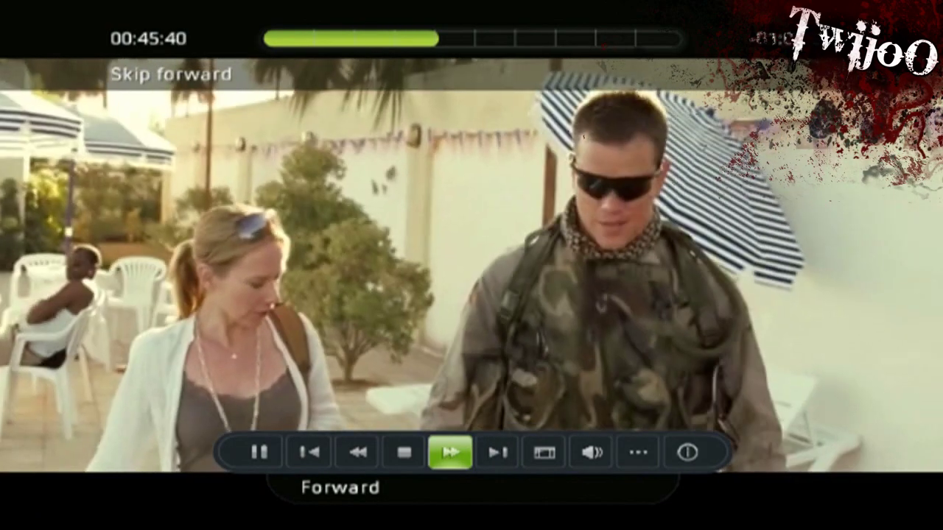
pyautogui.press('Right')
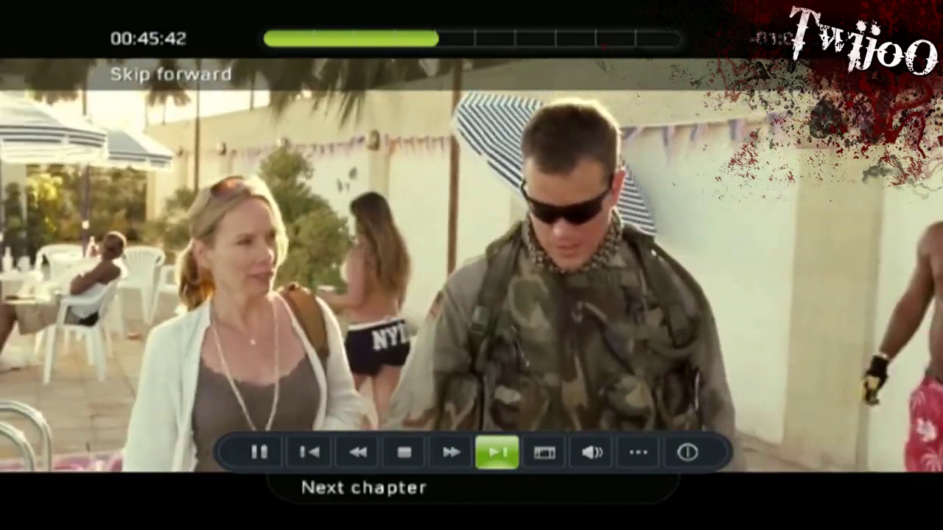
pyautogui.press('Left')
pyautogui.press('Right')
pyautogui.press('Escape')
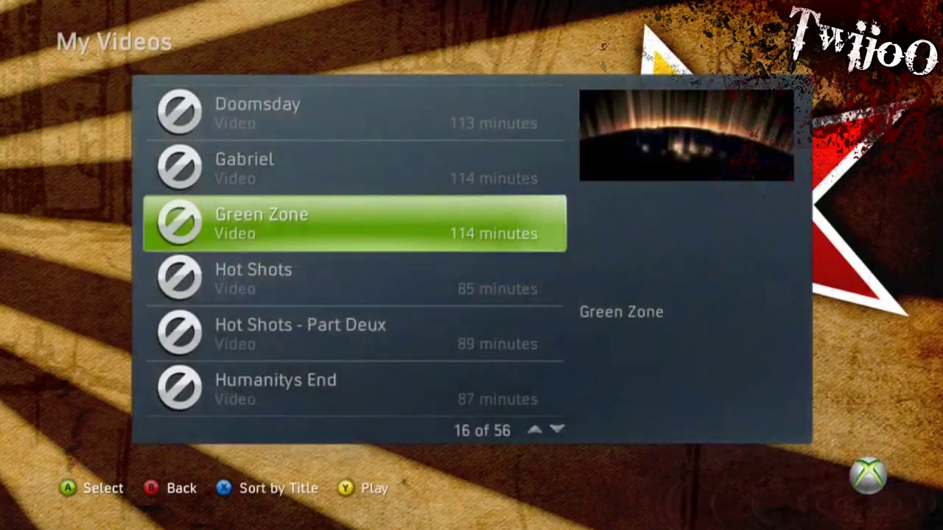
# Look through the rest of the My Videos list from Green Zone down to The Box and return to the PC's folder list
pyautogui.press('Down')
pyautogui.press('Down')
pyautogui.press('Down')
pyautogui.press('Down')
pyautogui.press('Down')
pyautogui.press('Down')
pyautogui.press('Down')
pyautogui.press('Down')
pyautogui.press('Down')
pyautogui.press('Down')
pyautogui.press('Down')
pyautogui.press('Down')
pyautogui.press('Down')
pyautogui.press('Down')
pyautogui.press('Down')
pyautogui.press('Down')
pyautogui.press('Down')
pyautogui.press('Down')
pyautogui.press('Down')
pyautogui.press('Down')
pyautogui.press('Down')
pyautogui.press('Down')
pyautogui.press('Down')
pyautogui.press('Down')
pyautogui.press('Down')
pyautogui.press('Down')
pyautogui.press('Down')
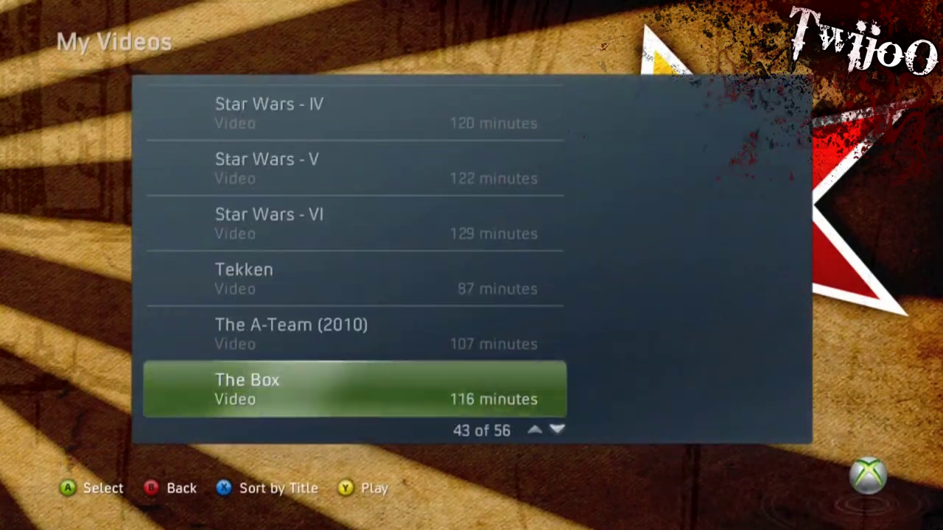
pyautogui.press('Escape')
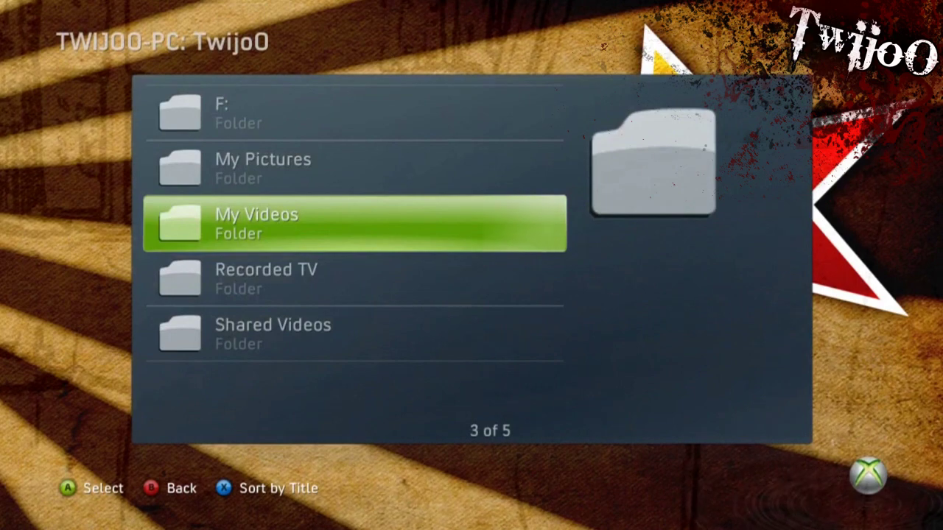